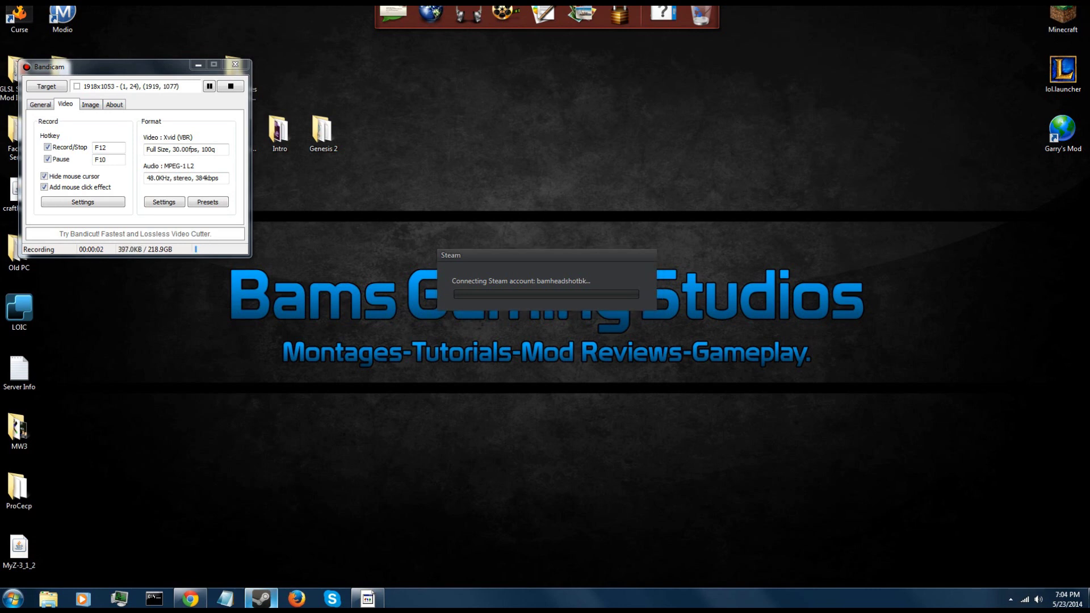
- Clear the desktop by minimizing the Bandicam recorder, dismissing the Steam update news and closing the Steam window
click(199, 65)
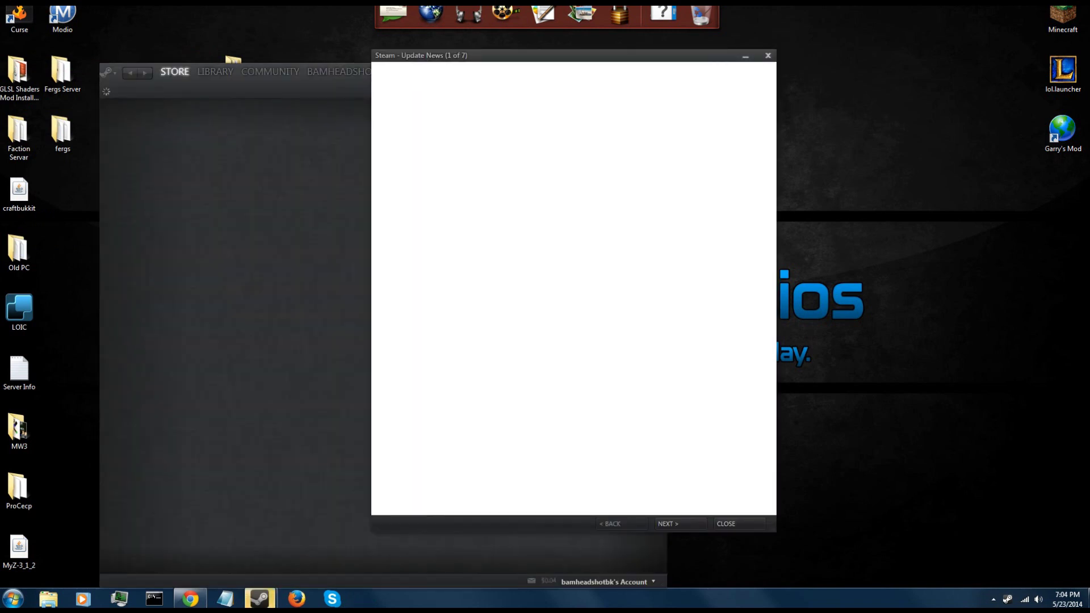
click(733, 524)
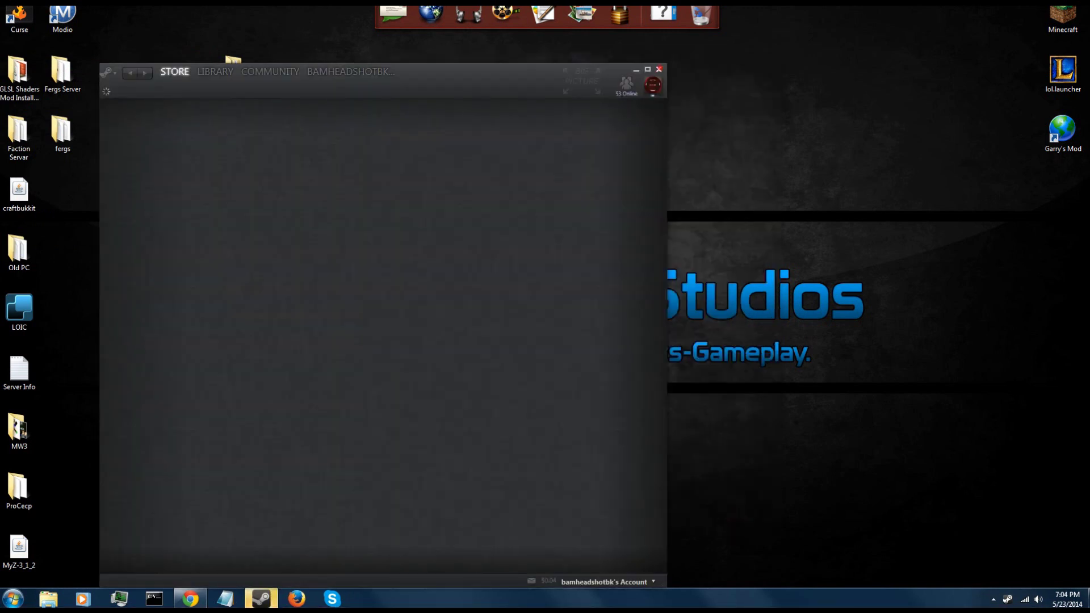
click(659, 70)
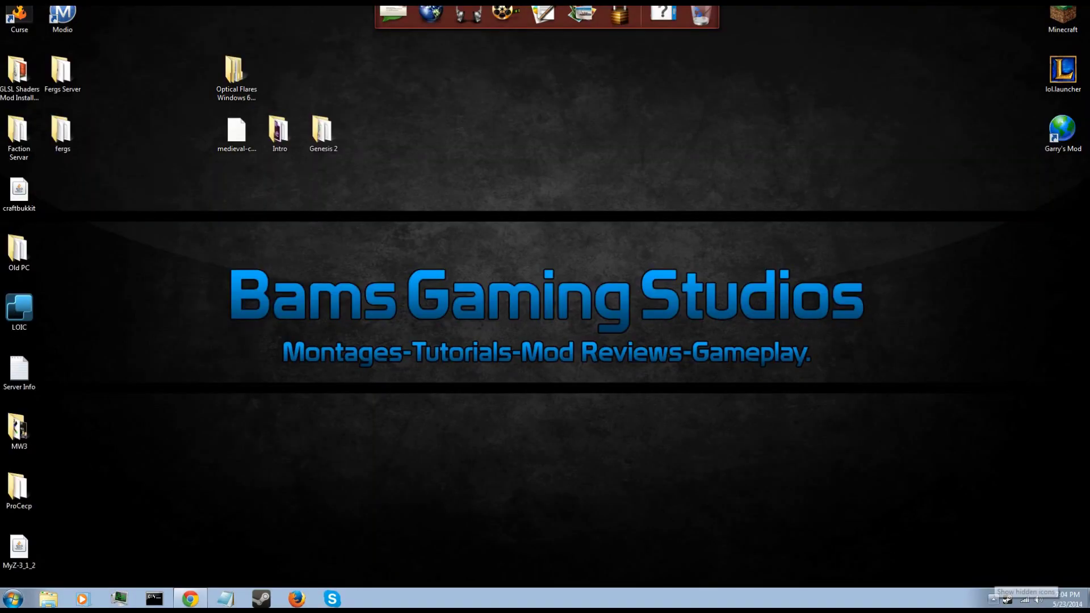
drag(351, 317, 480, 403)
drag(251, 336, 821, 370)
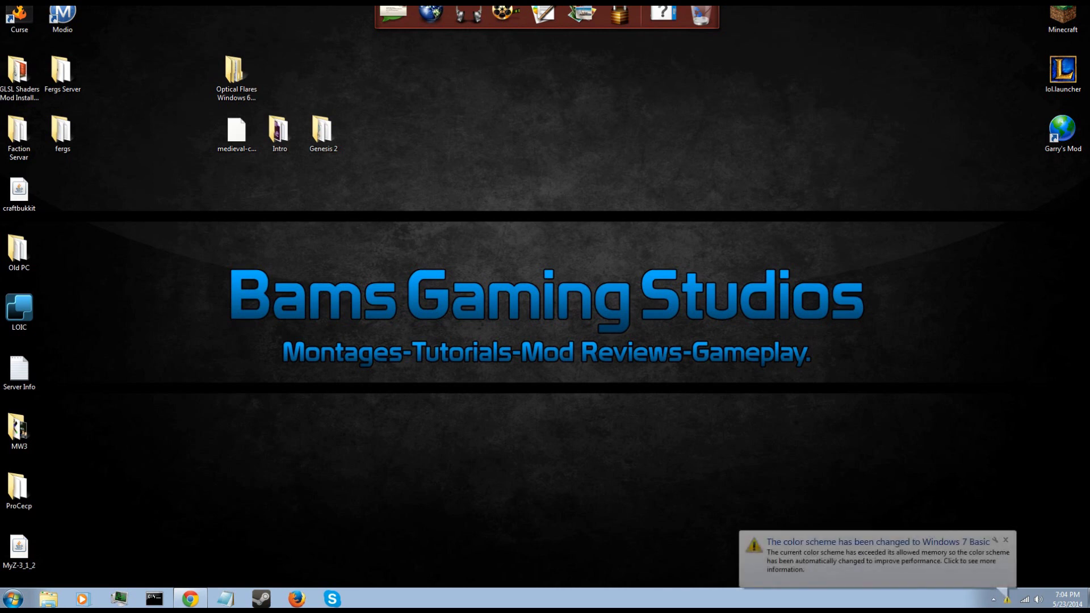
- Search the Steam store for "Arma 2 combined operations" and open the ARMA II: Combined Operations page past the age check
click(1007, 540)
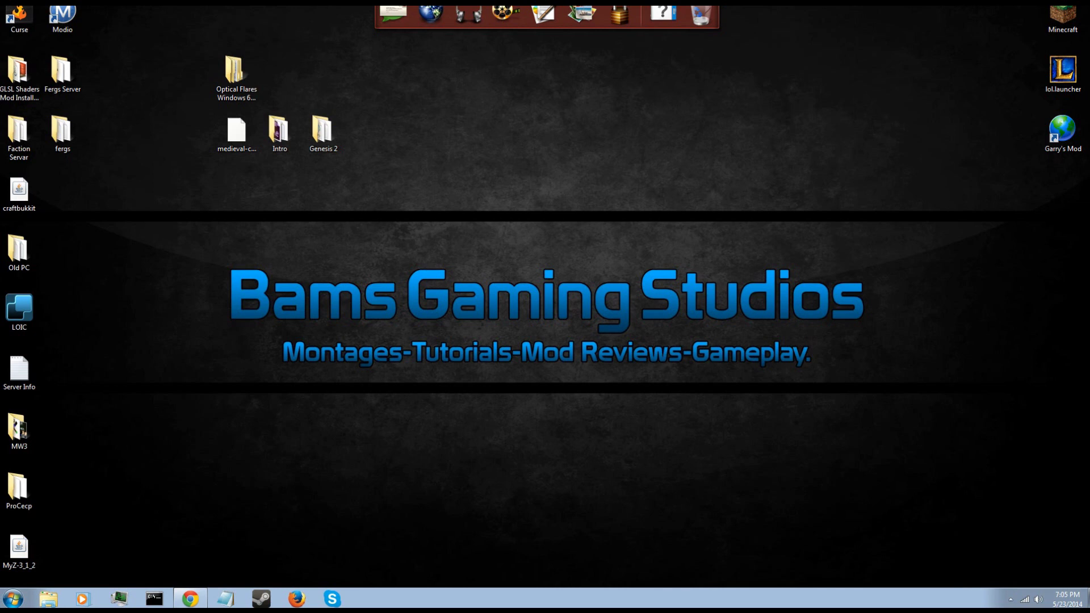
click(263, 598)
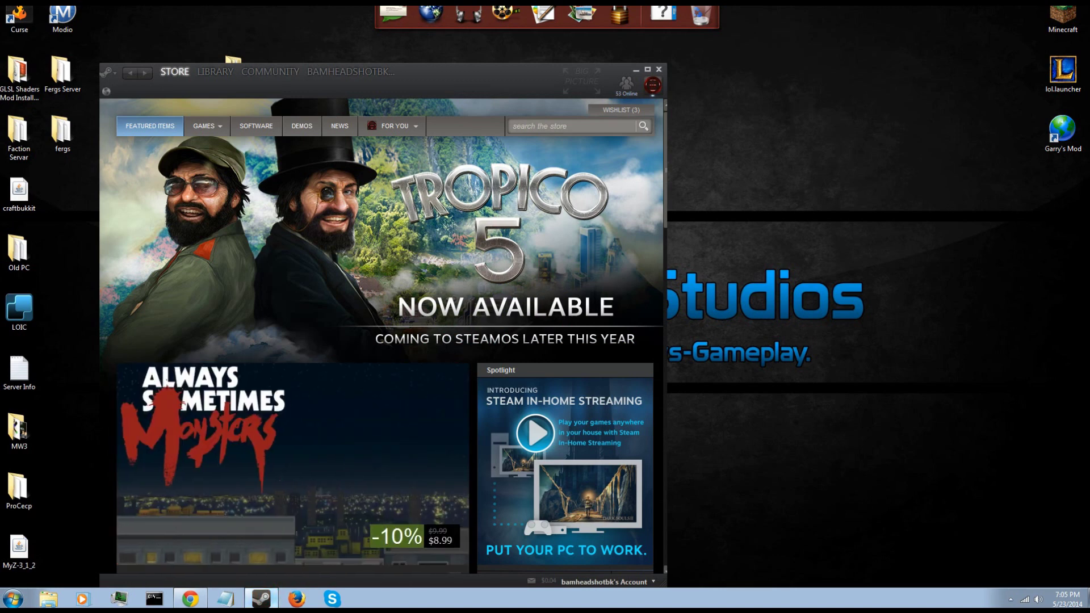
click(573, 126)
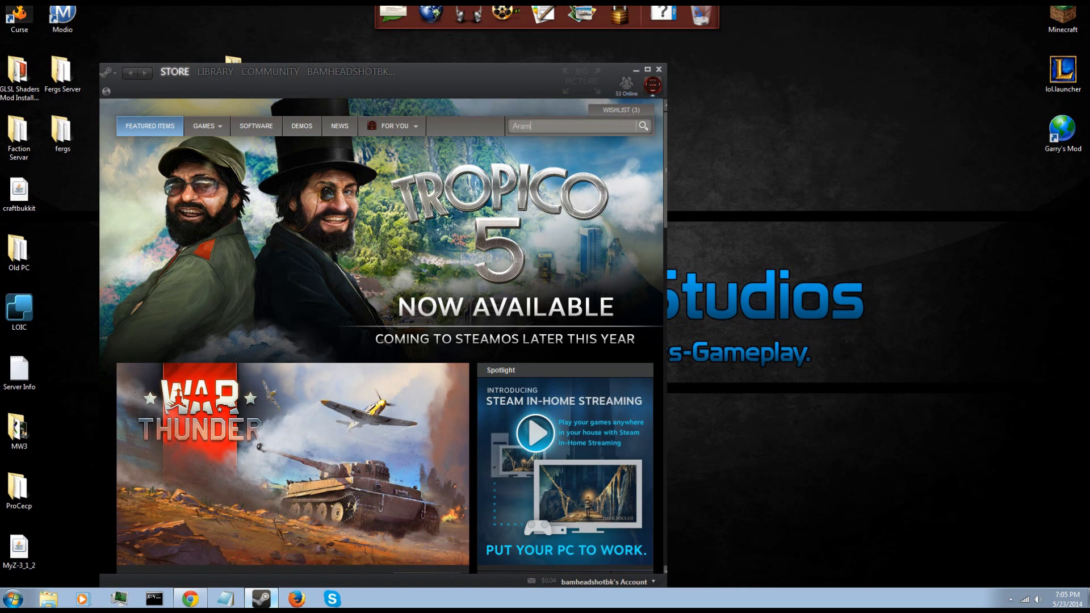
key(BackSpace)
text(rma 2 combined )
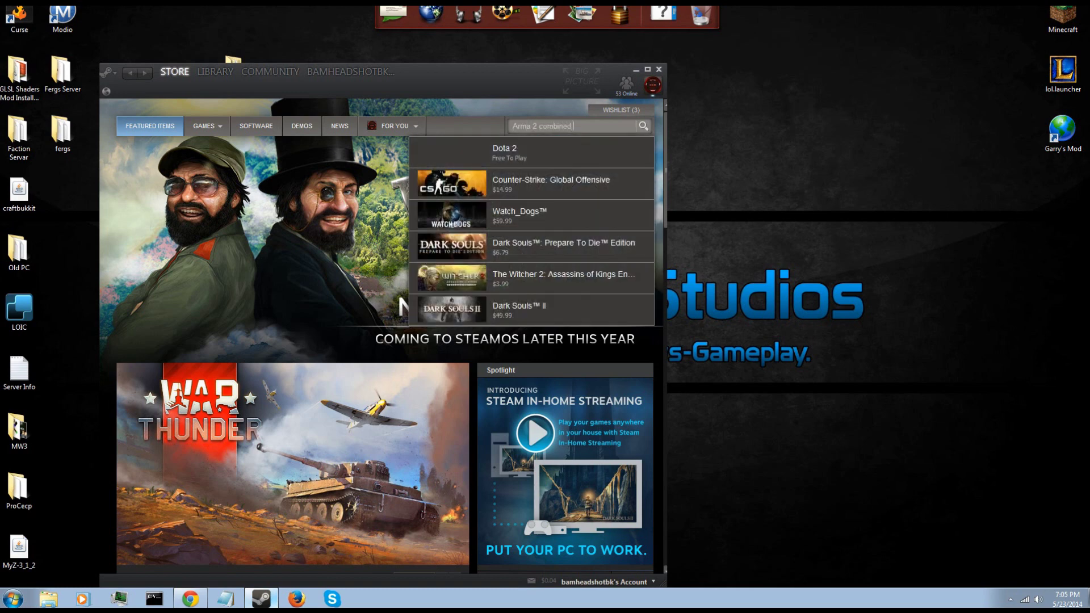
text(operati)
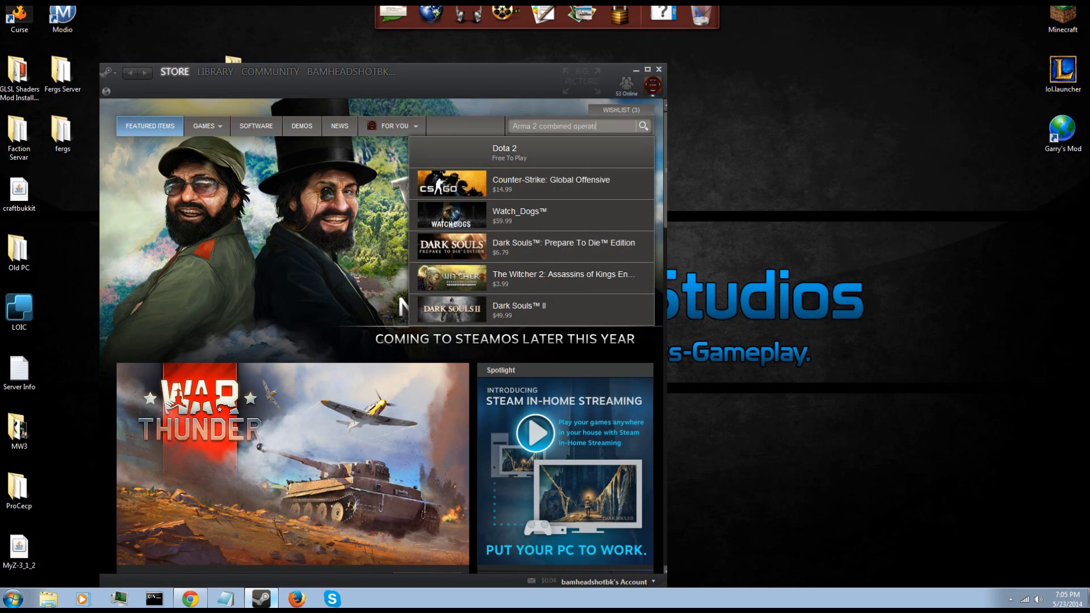
text(ons)
key(Return)
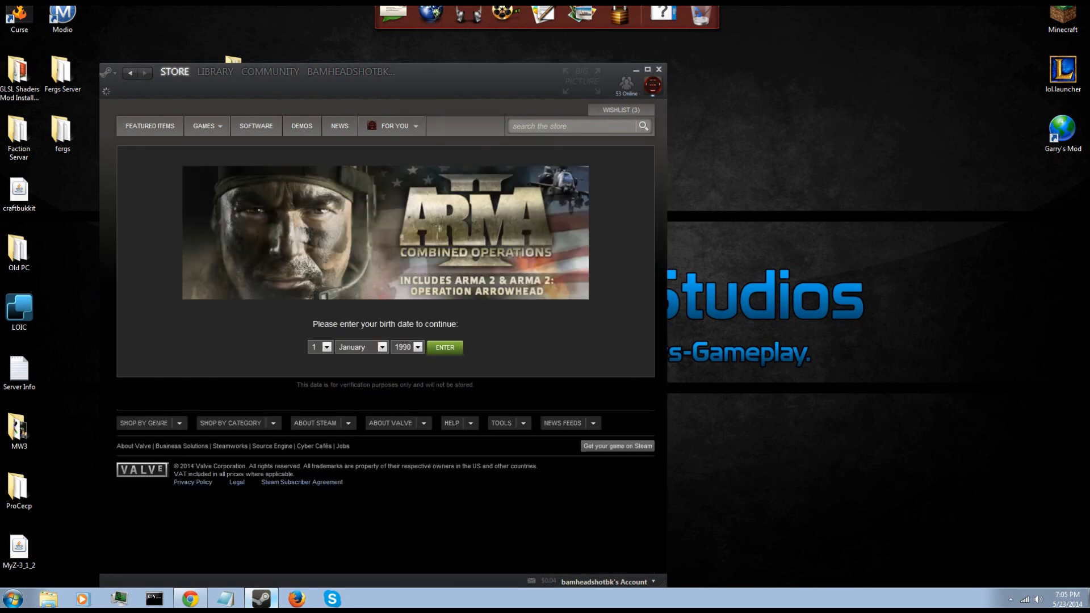
click(446, 350)
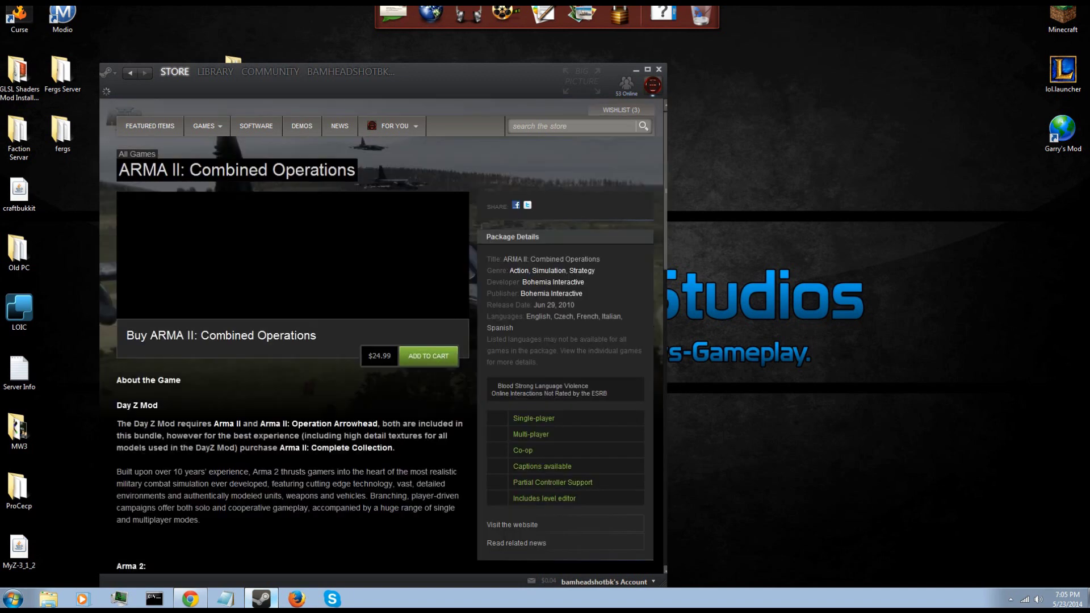
- Examine the ARMA II: Combined Operations page for its DayZ Mod requirements, available DLC, included games and bundle price
scroll(635, 397, down, 3)
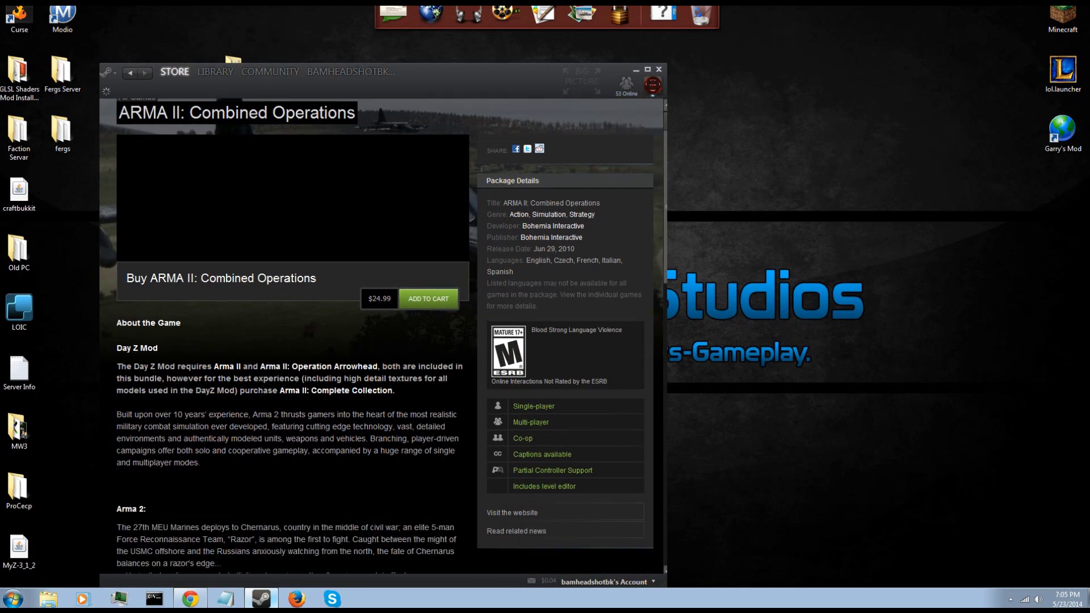
scroll(634, 397, down, 3)
scroll(635, 397, down, 4)
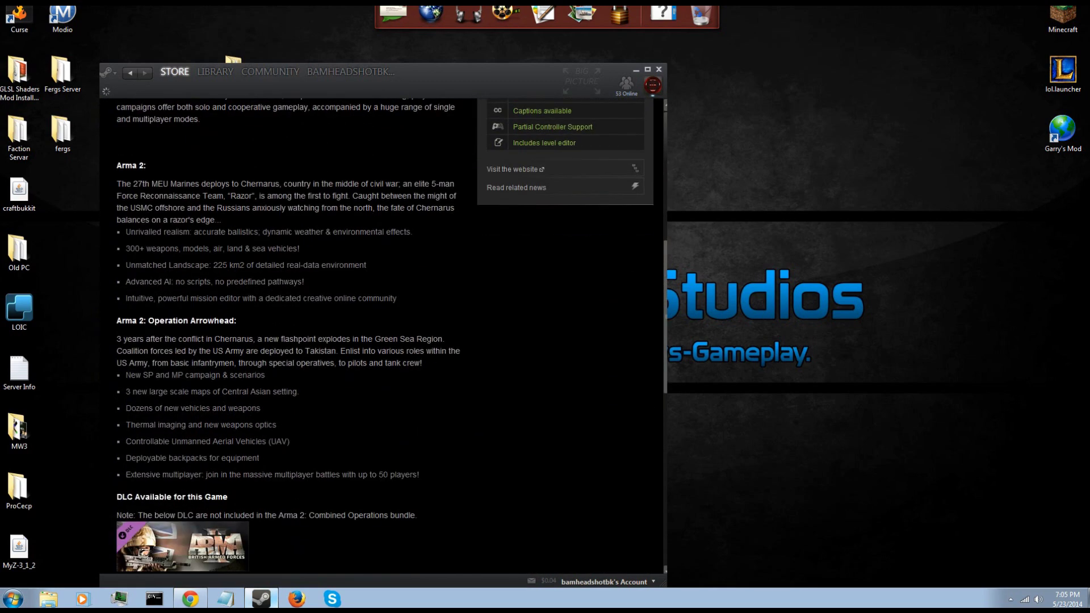
scroll(381, 335, down, 1)
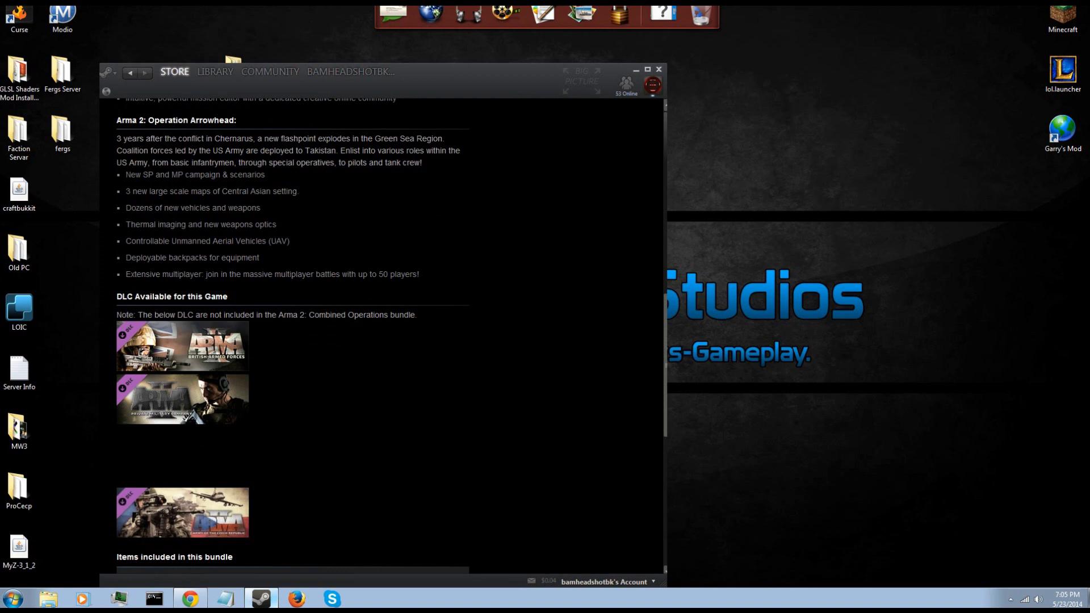
scroll(382, 335, down, 2)
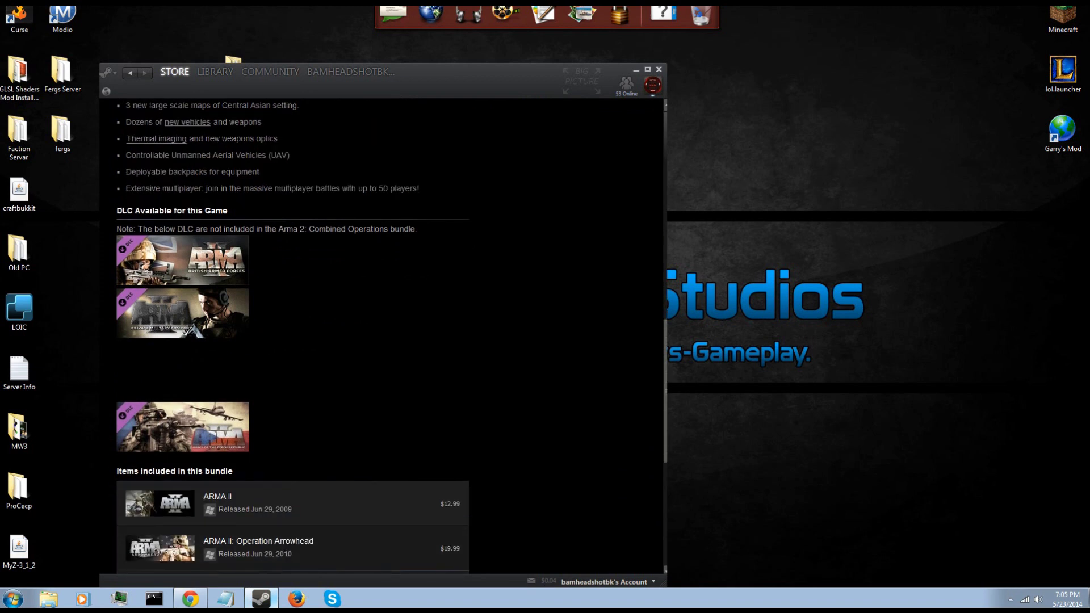
scroll(381, 335, down, 3)
scroll(382, 335, up, 1)
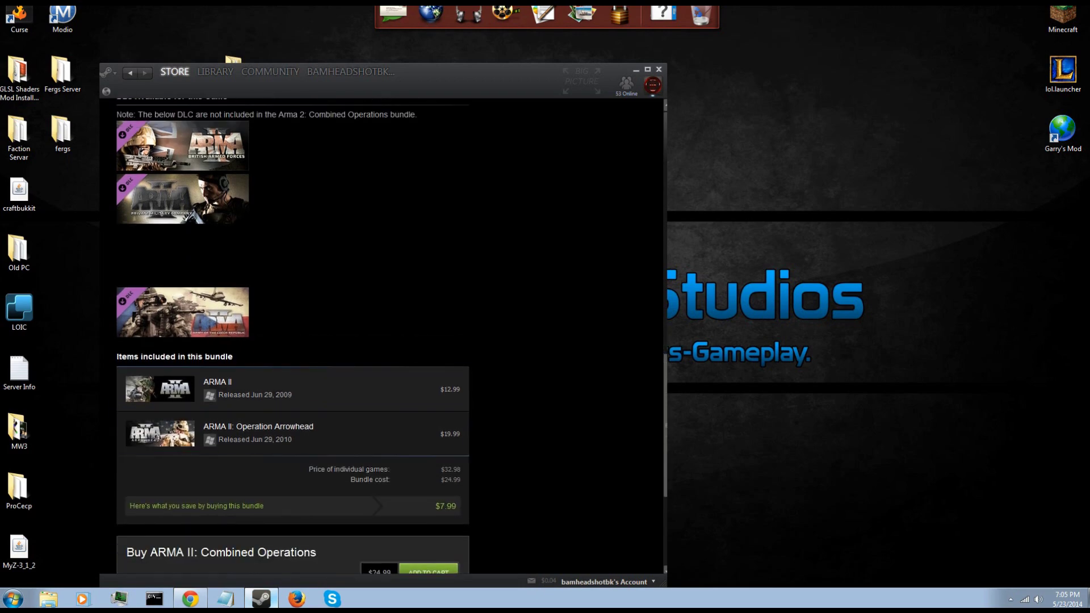
scroll(382, 335, up, 15)
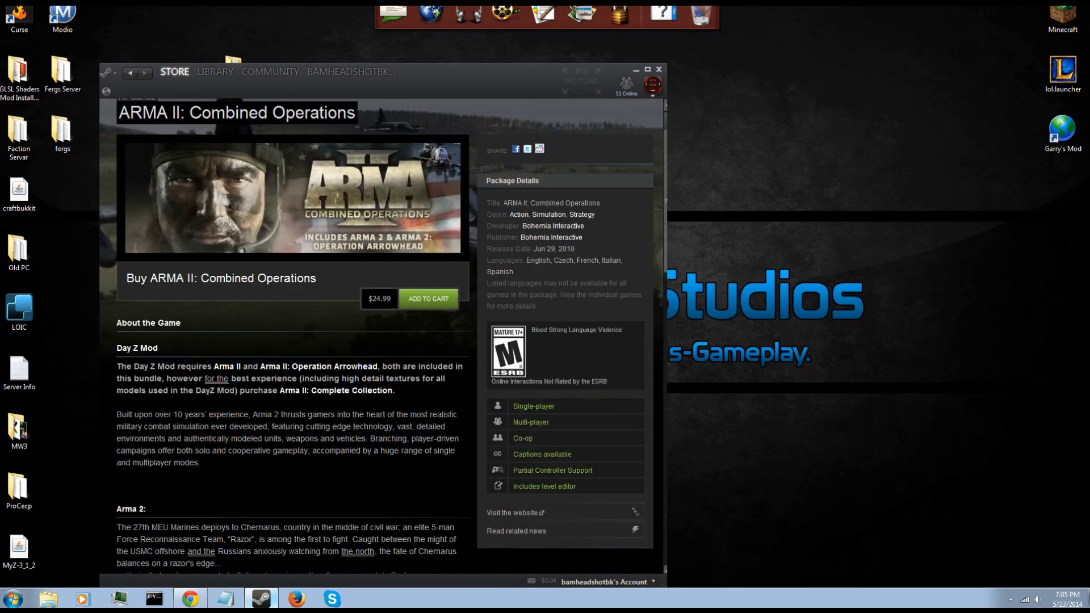
scroll(381, 335, up, 2)
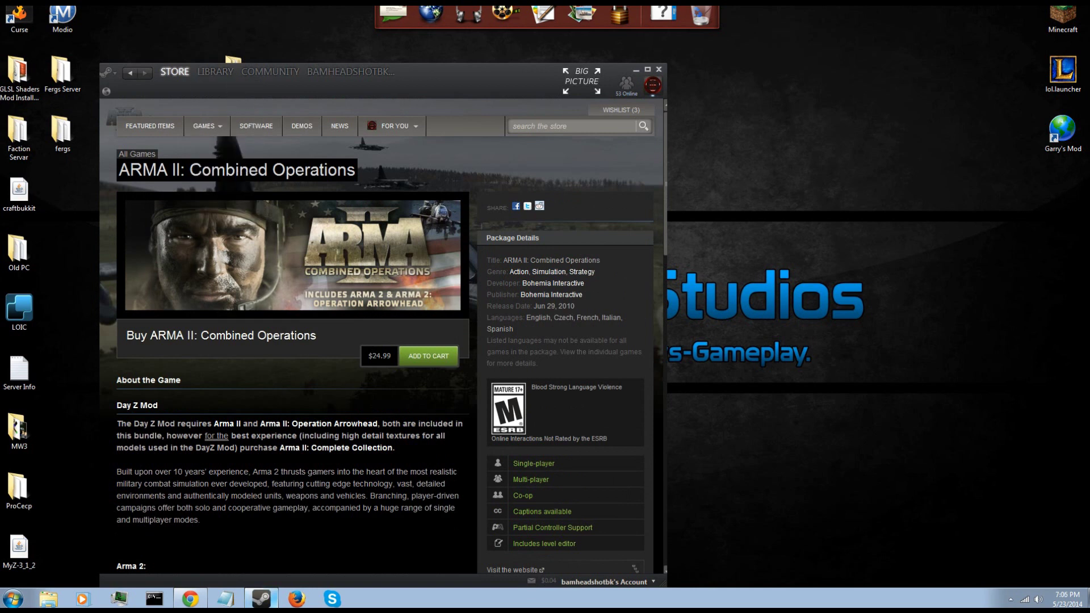
- Log out of the Steam account and confirm the logout
click(108, 73)
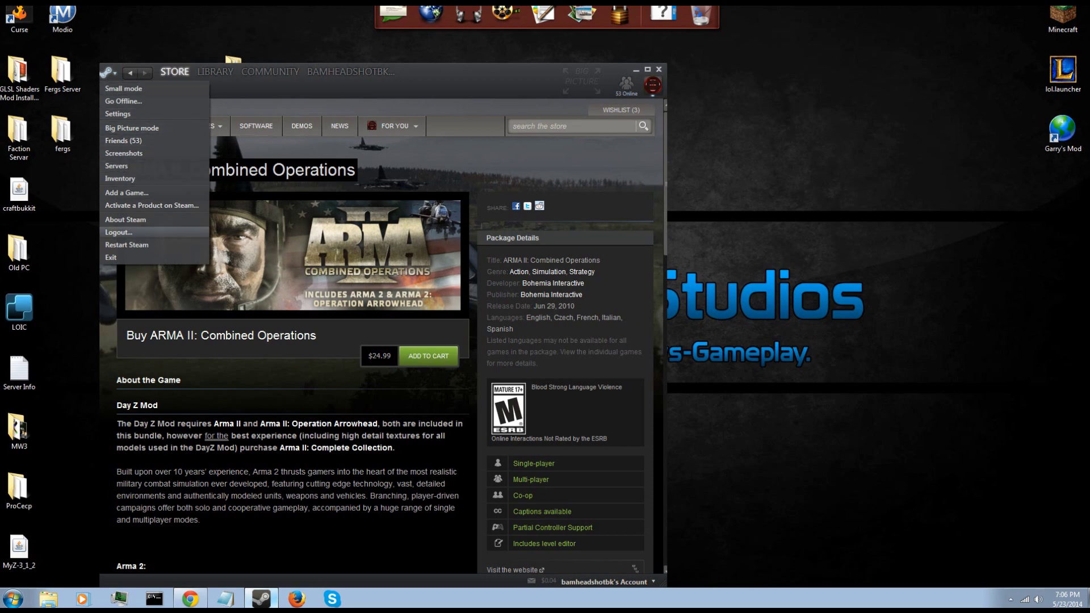
click(119, 232)
click(514, 321)
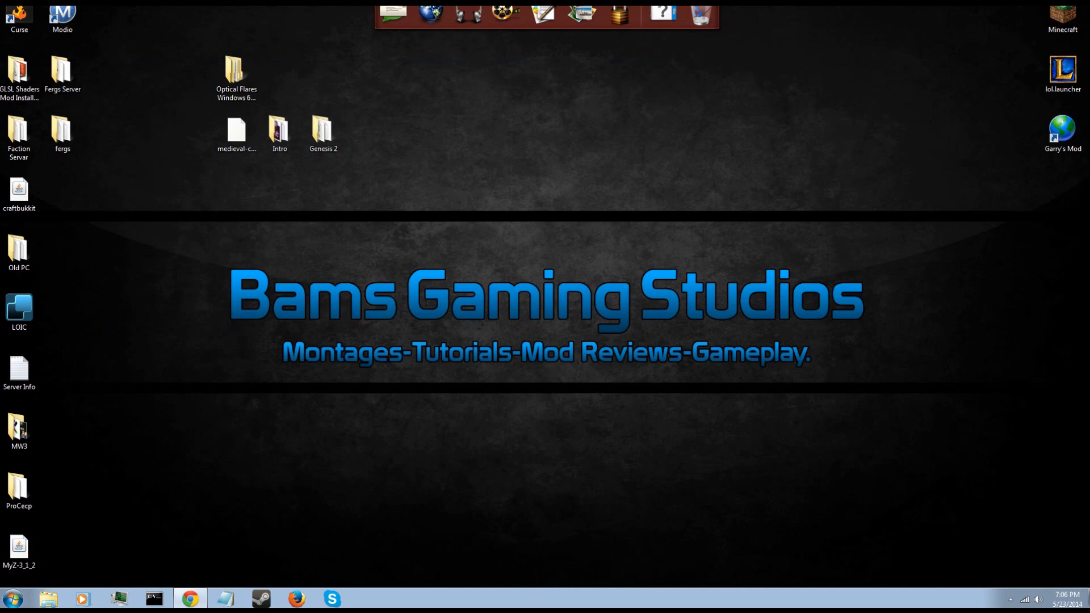
- Switch to Chrome, show the DayZ Commander website and move the browser window fully into view
click(191, 599)
key(ctrl+Tab)
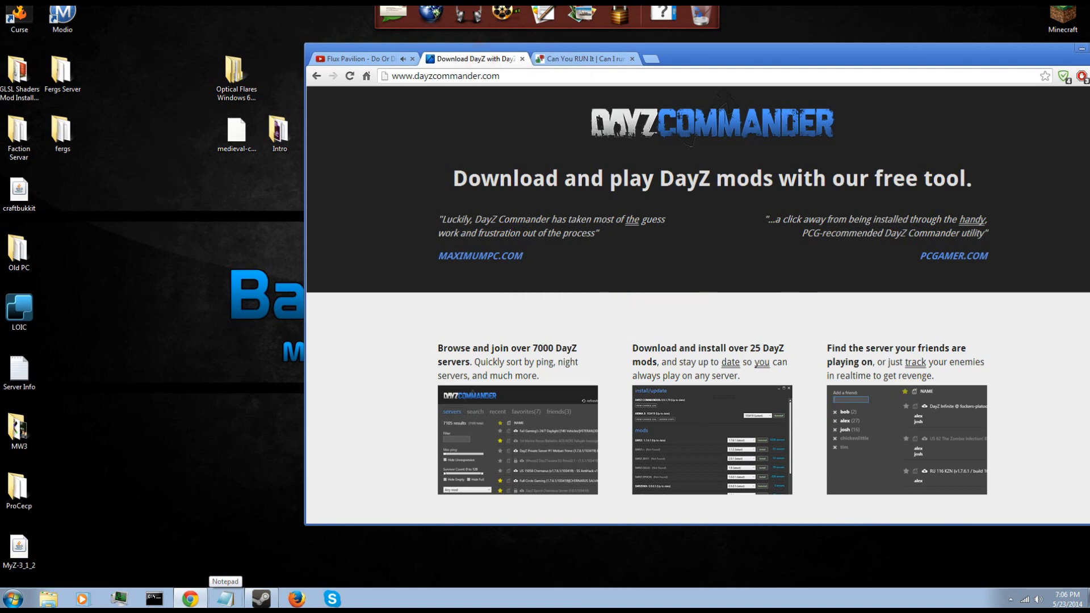
drag(704, 50, 524, 56)
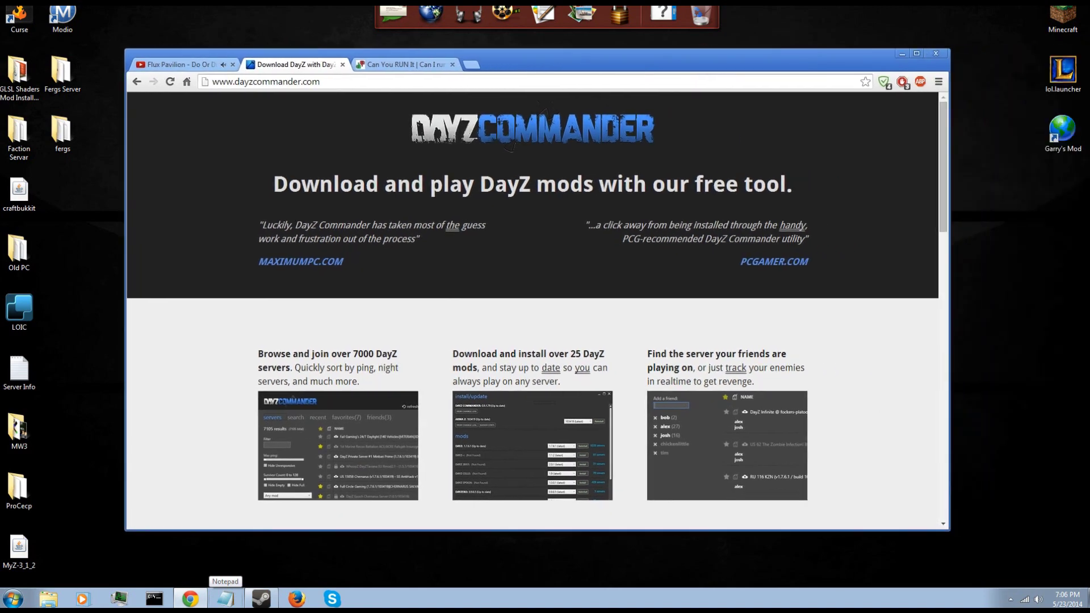
- Look through the DayZ Commander website's feature overview and its list of supported DayZ mods
scroll(532, 312, down, 10)
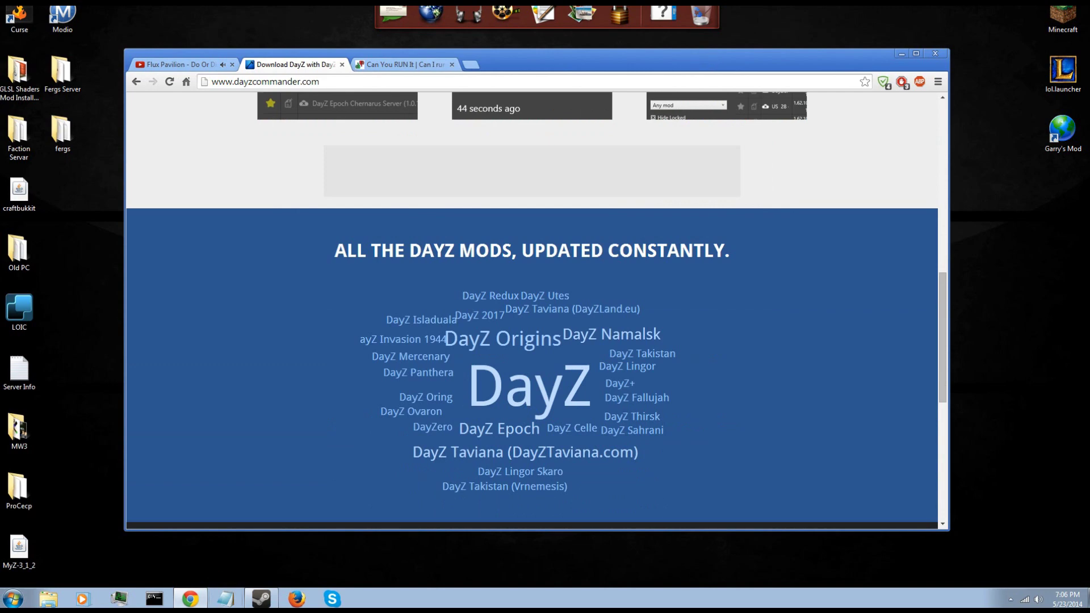
scroll(532, 312, up, 6)
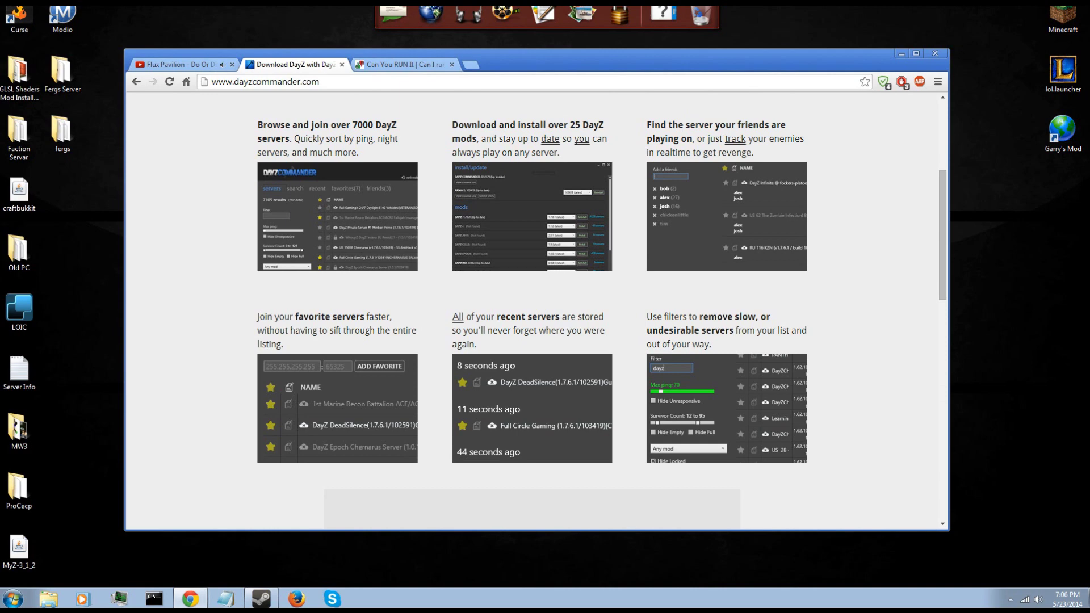
scroll(532, 313, up, 3)
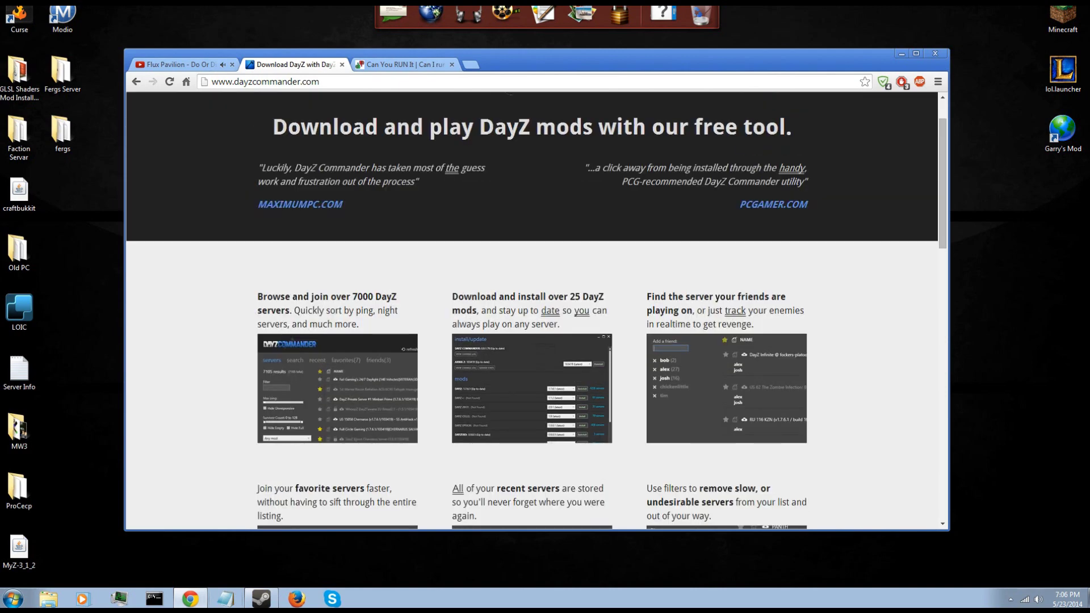
scroll(533, 313, up, 1)
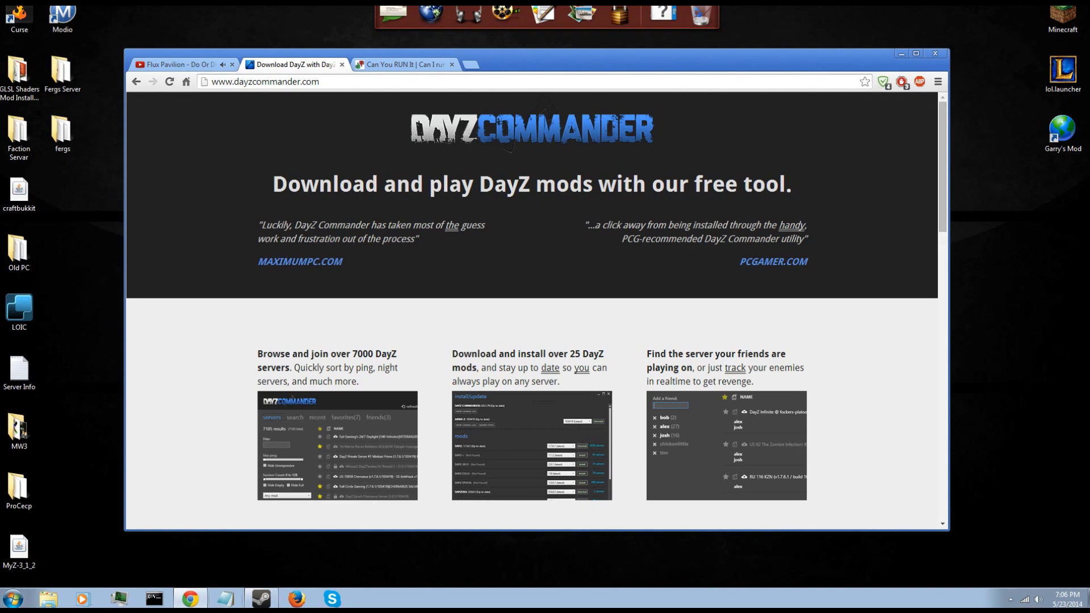
scroll(532, 312, down, 5)
scroll(532, 312, up, 5)
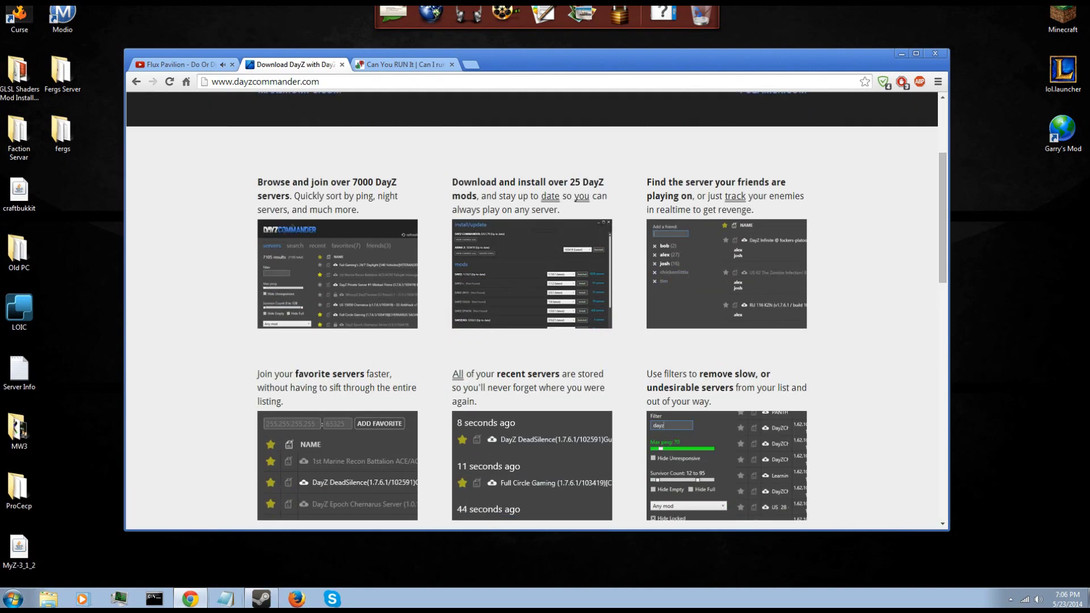
- Download the DayZ Commander installer, closing the advertising page that opens and keeping the flagged .msi file
scroll(532, 313, down, 20)
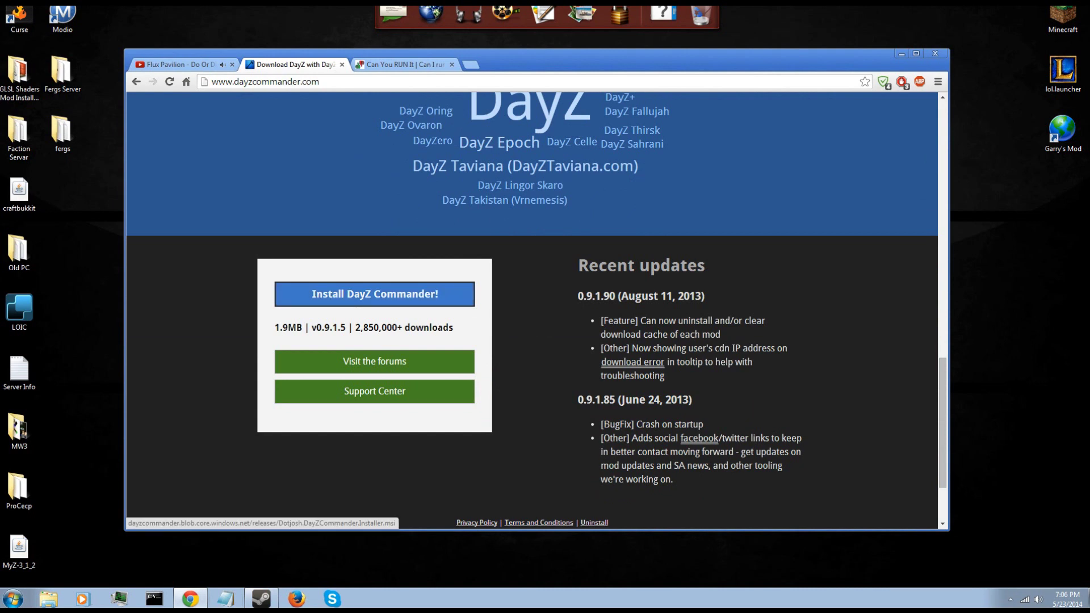
click(418, 297)
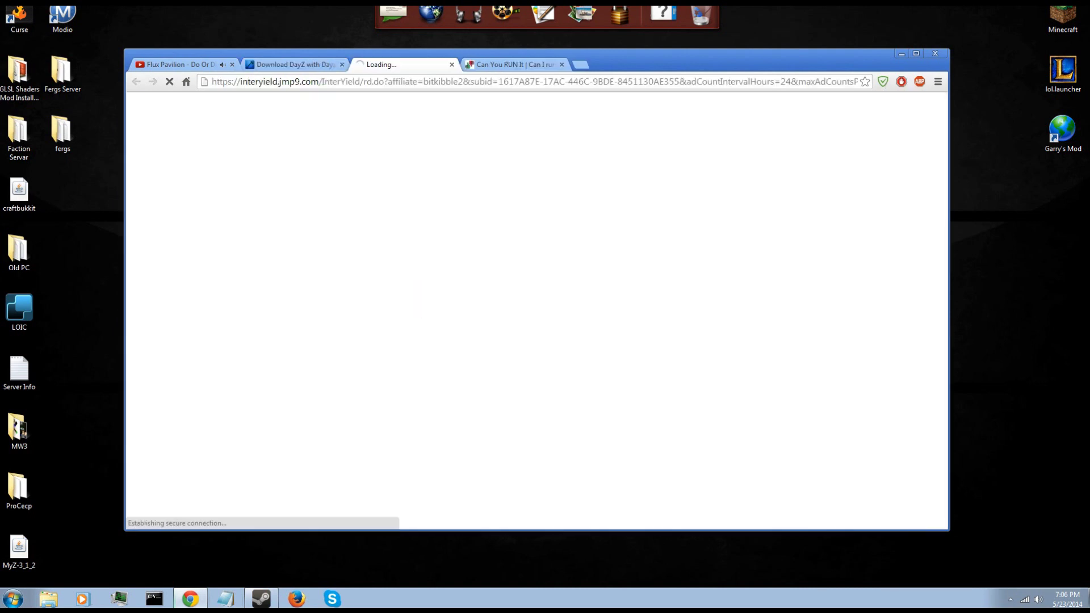
click(452, 65)
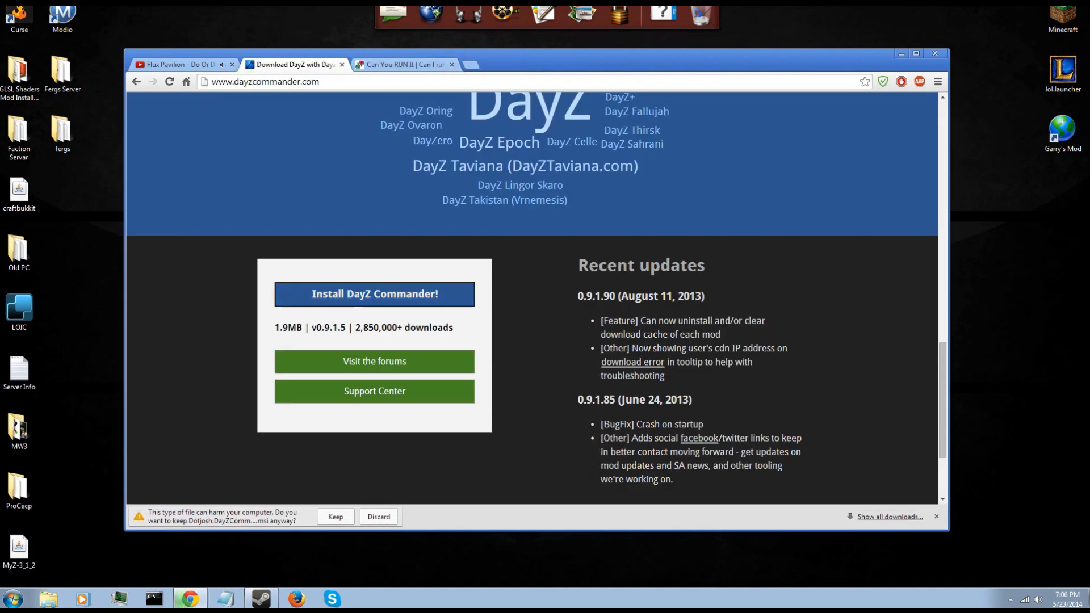
click(336, 517)
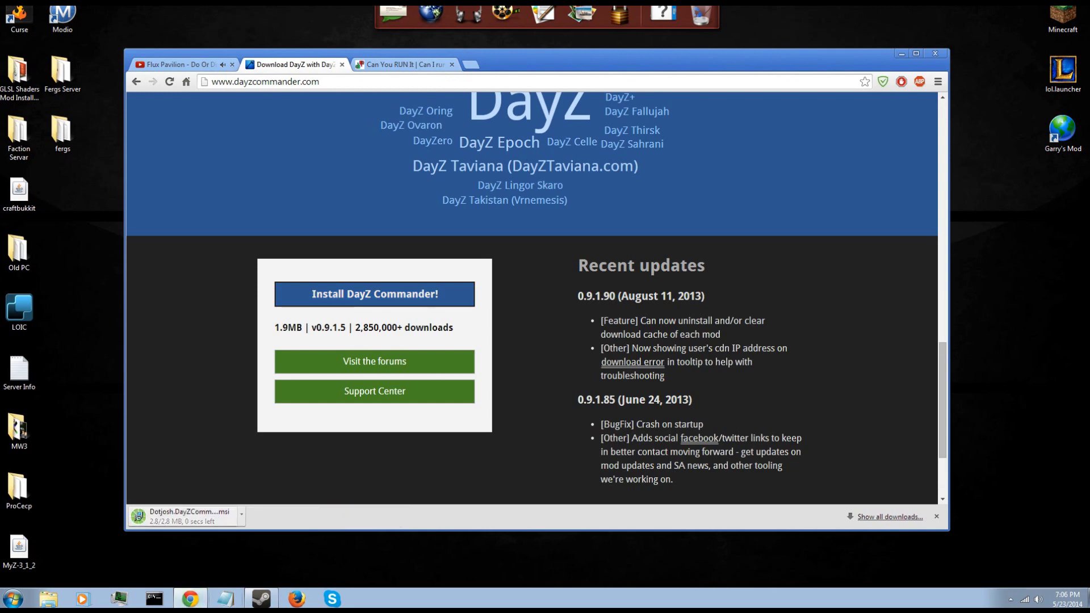
- Glance at the Can You RUN It page, return to the DayZ Commander site and run the downloaded installer
click(403, 64)
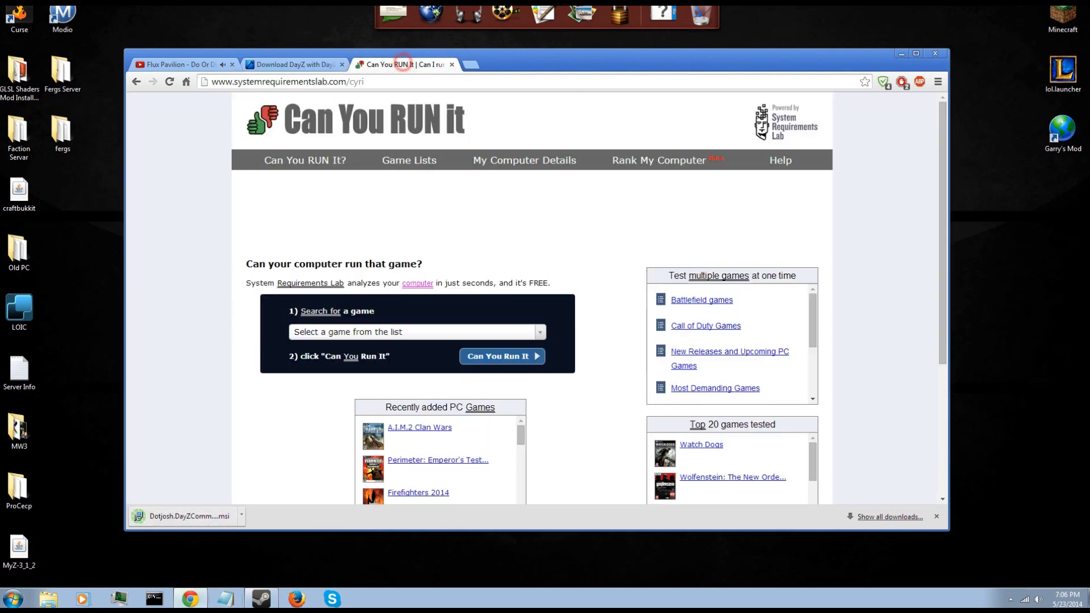
click(295, 64)
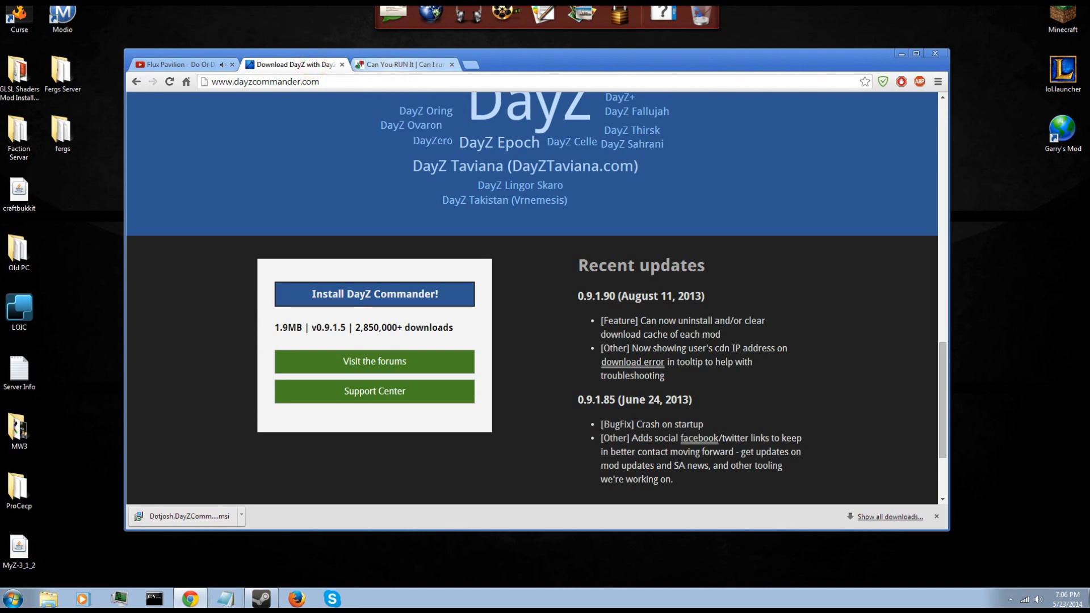
click(188, 516)
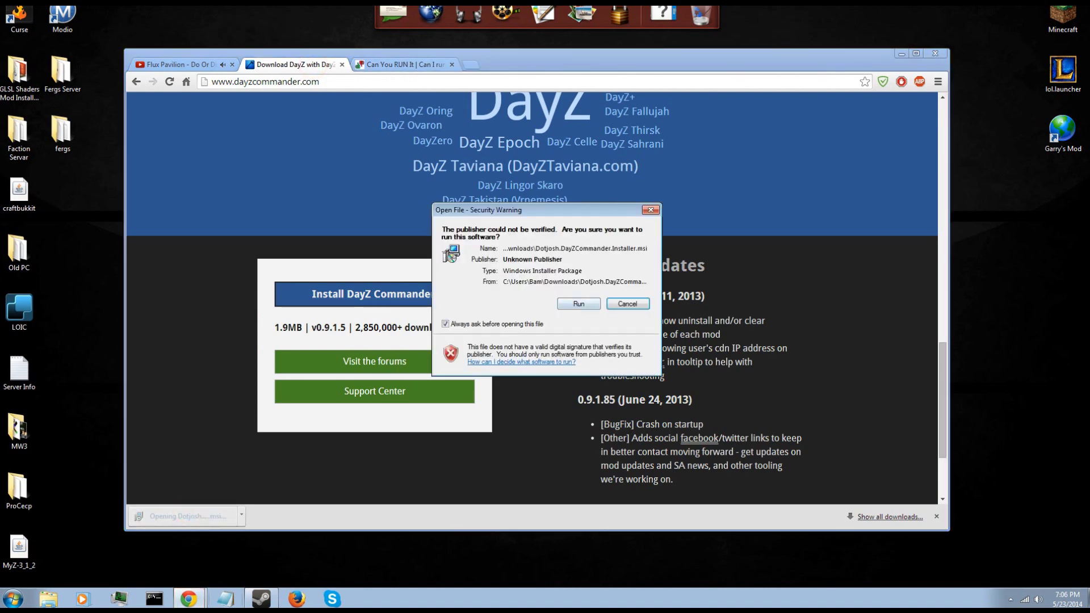
click(579, 304)
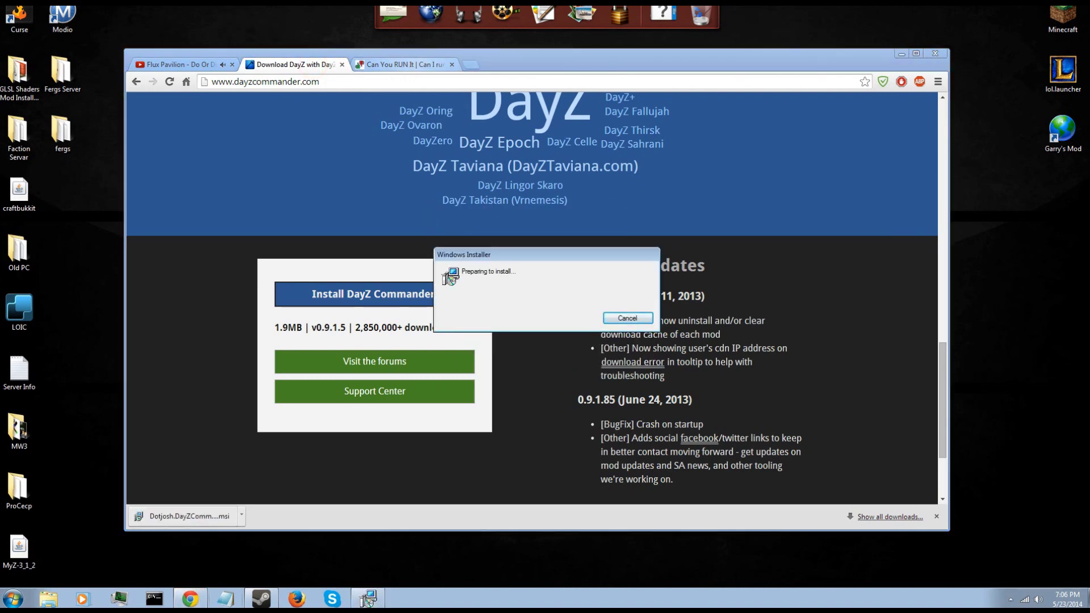
- Show the Can You RUN It page and look up its address in a new browser tab, closing that tab again
click(403, 64)
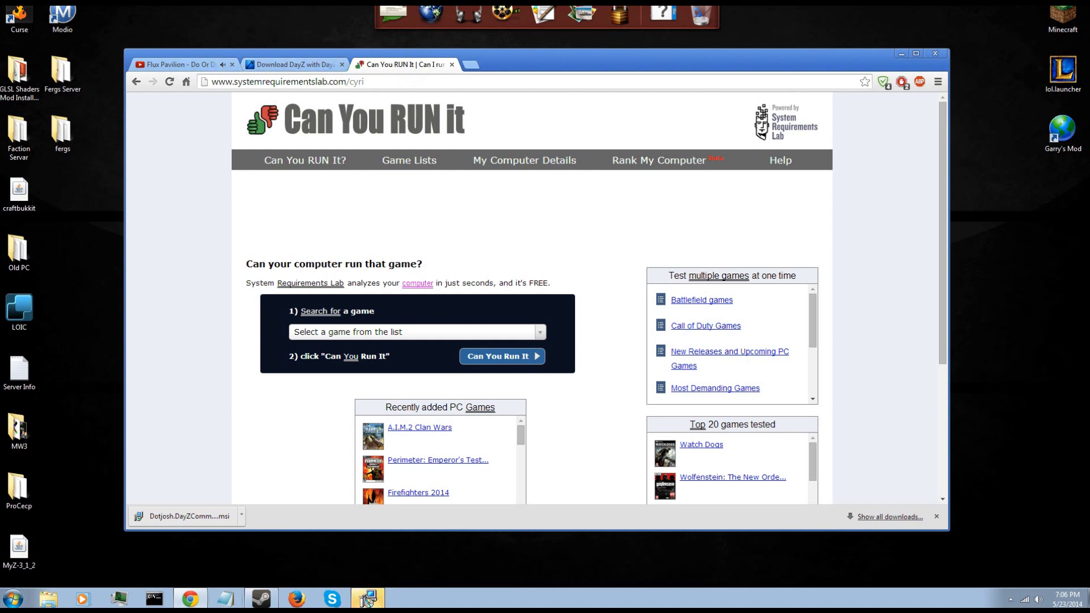
click(471, 63)
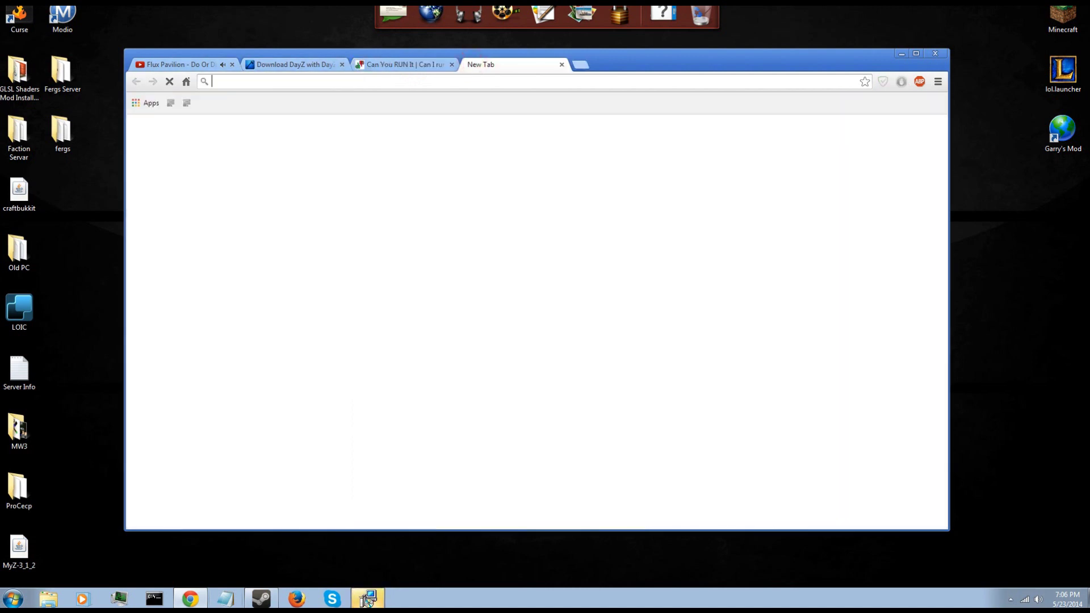
text(canyourunit.com)
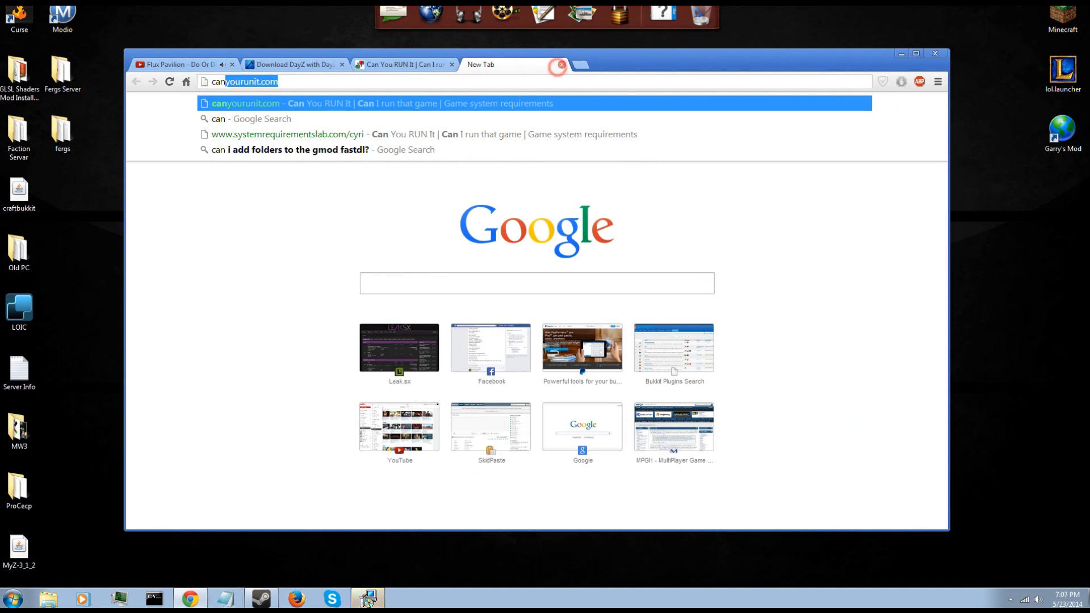
click(561, 64)
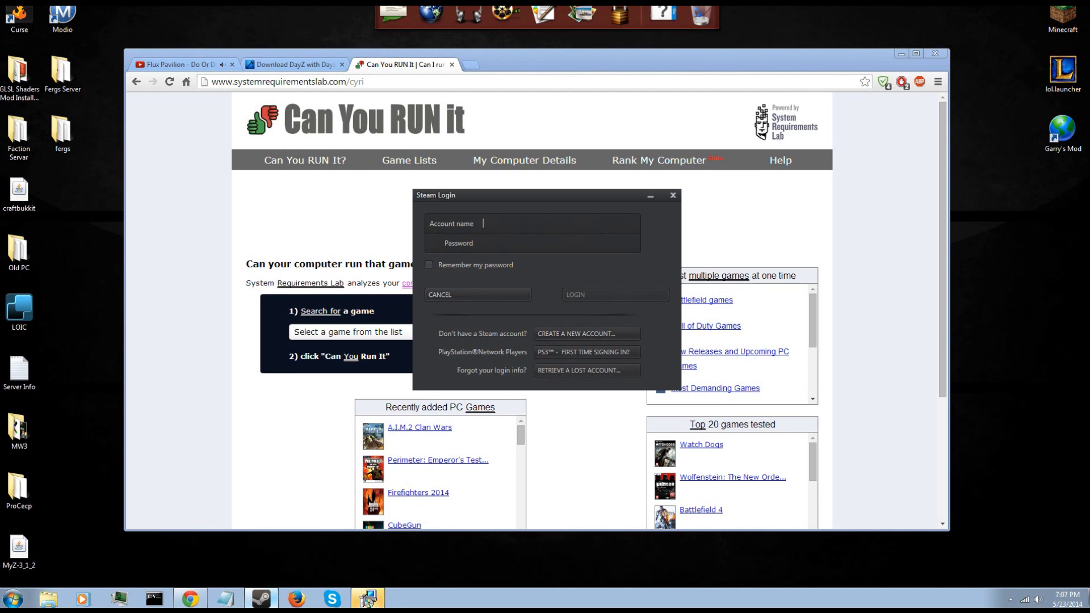
- Try to log in to Steam by entering the account name and password, with the password set to be remembered
text(datguy571)
click(502, 265)
click(515, 247)
text(****)
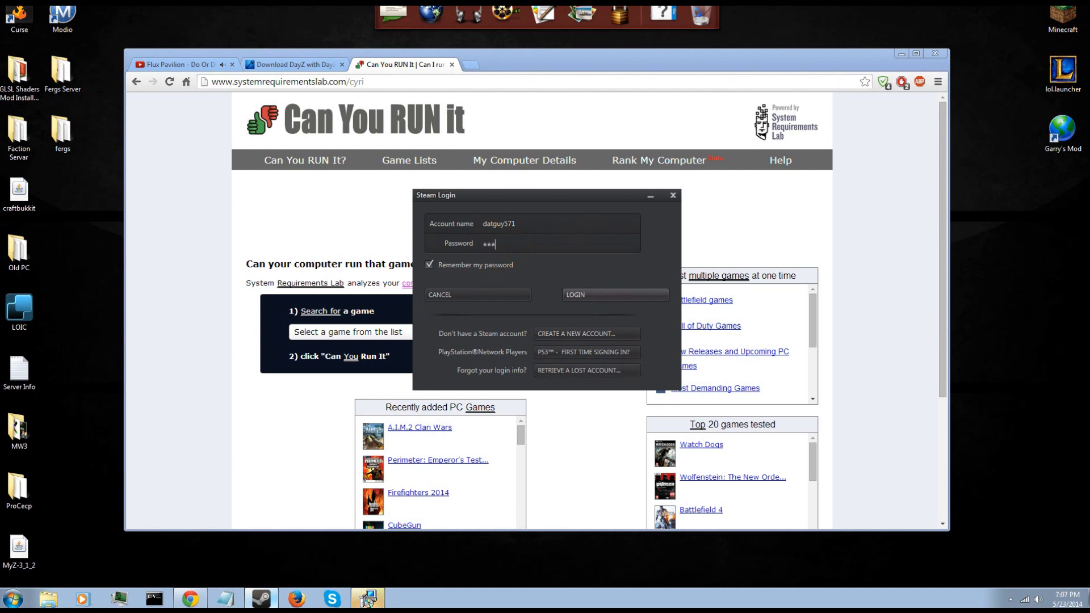
text(****)
key(Return)
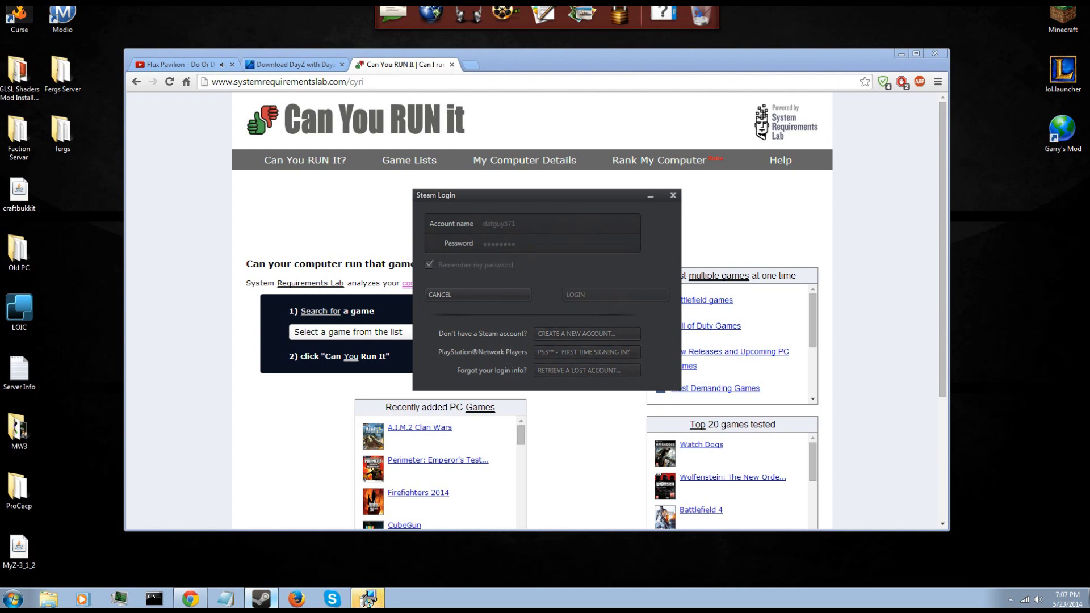
- Advance the DayZ Commander setup to its change, repair or remove options, cancel it and exit the wizard
click(404, 333)
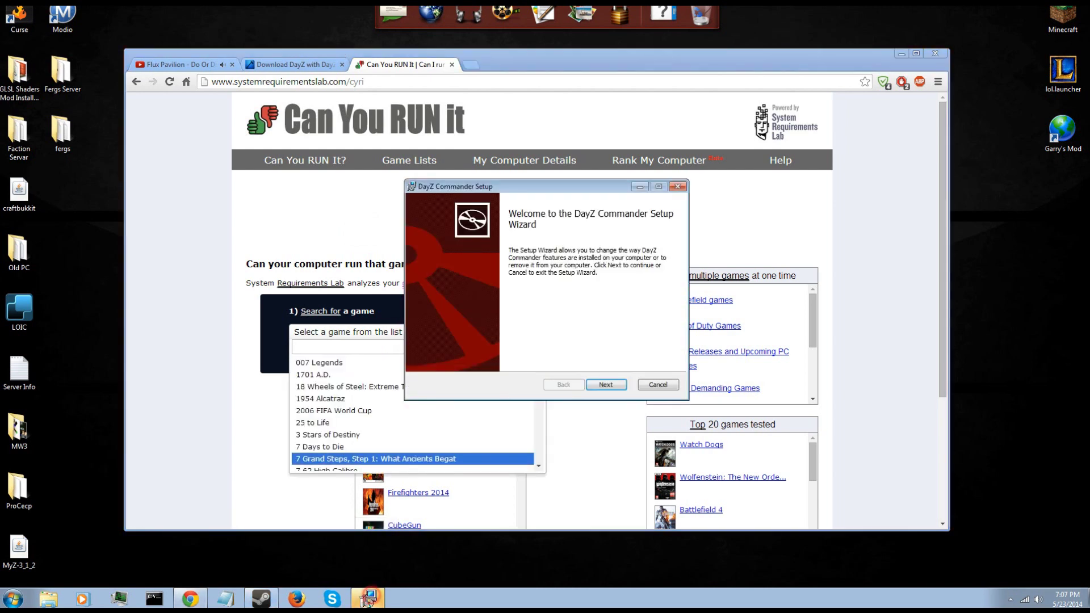
click(601, 388)
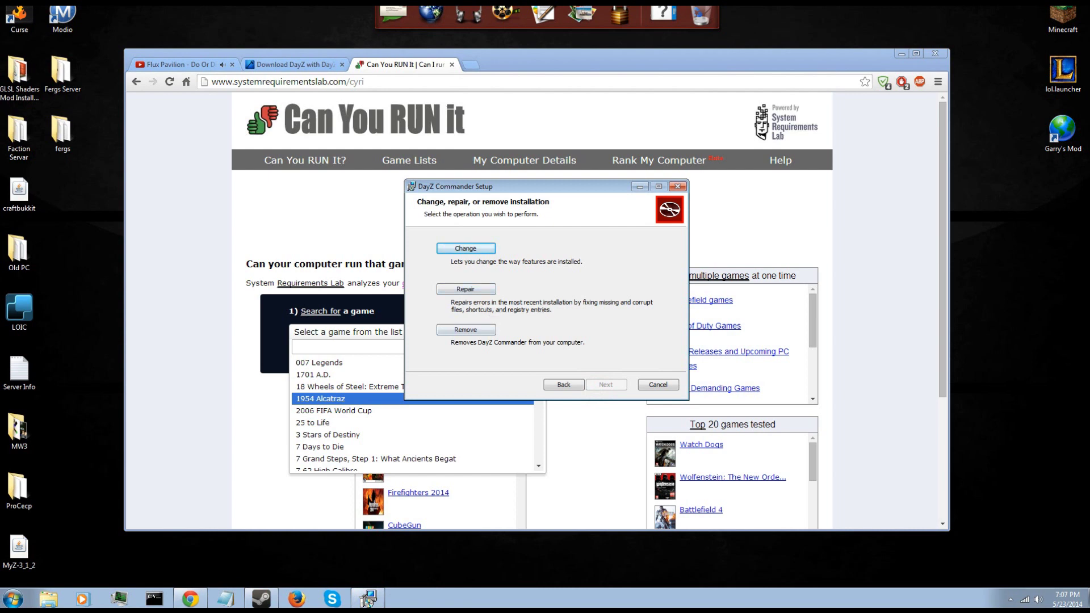
click(658, 386)
click(520, 317)
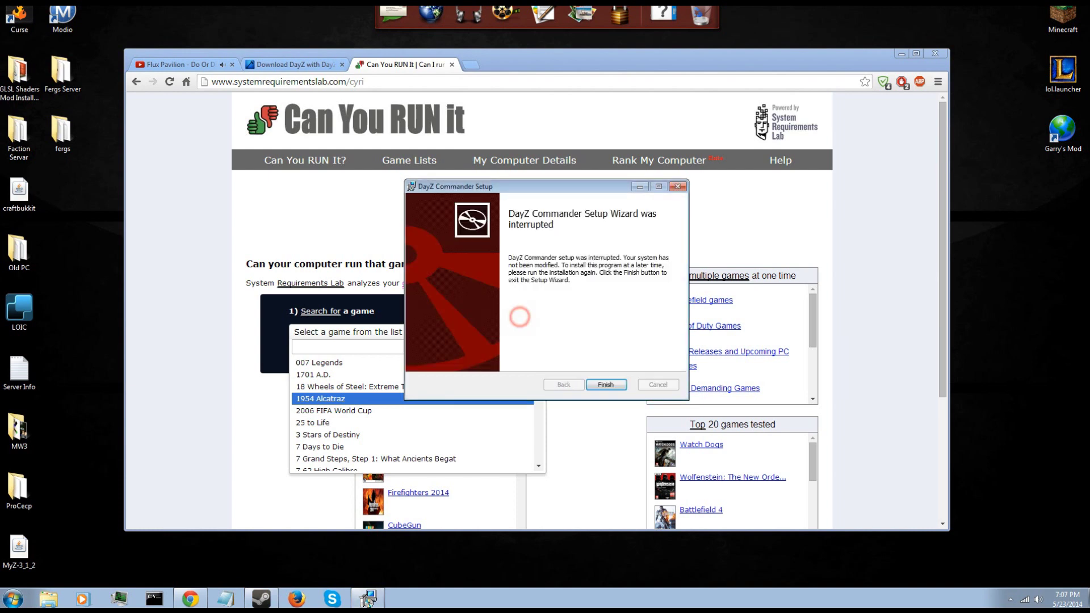
click(606, 384)
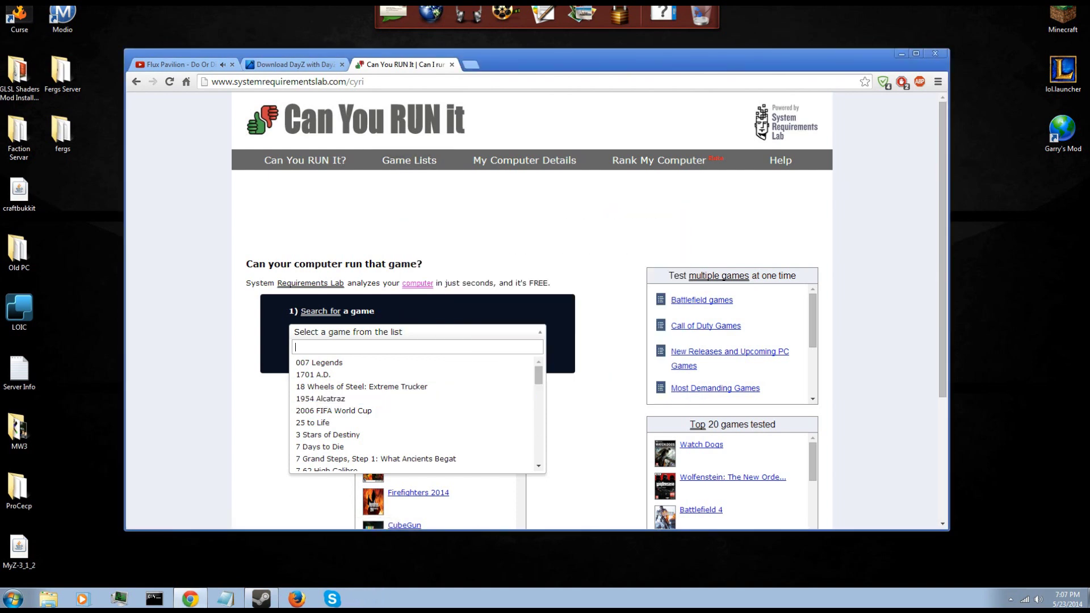
- Search the installed programs for "dayz" and place a DayZ Commander shortcut on the desktop below Garry's Mod
key(super)
text(dayz)
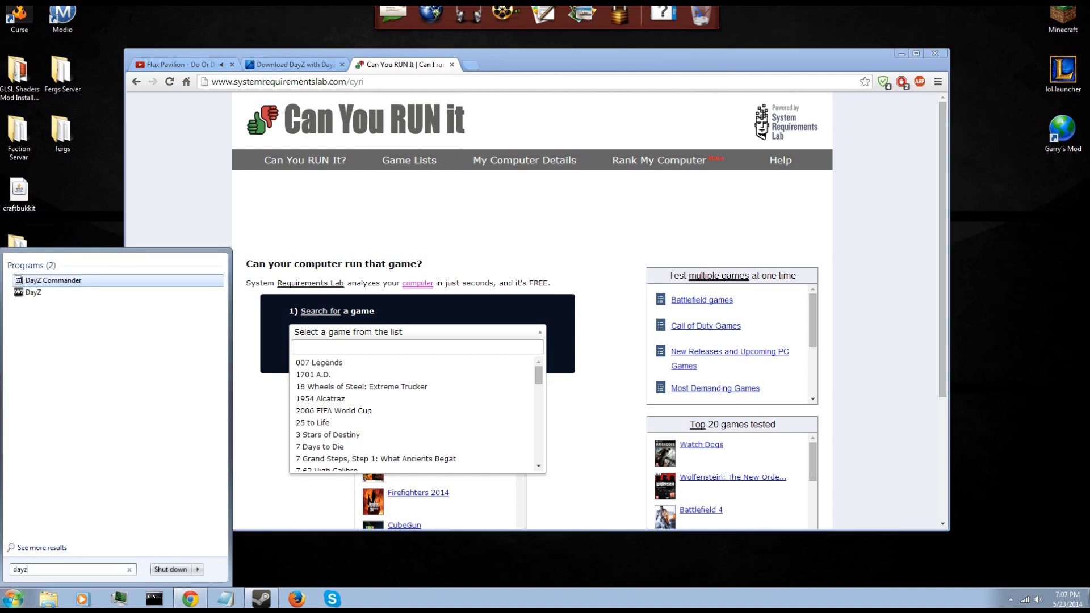
drag(52, 281, 1064, 195)
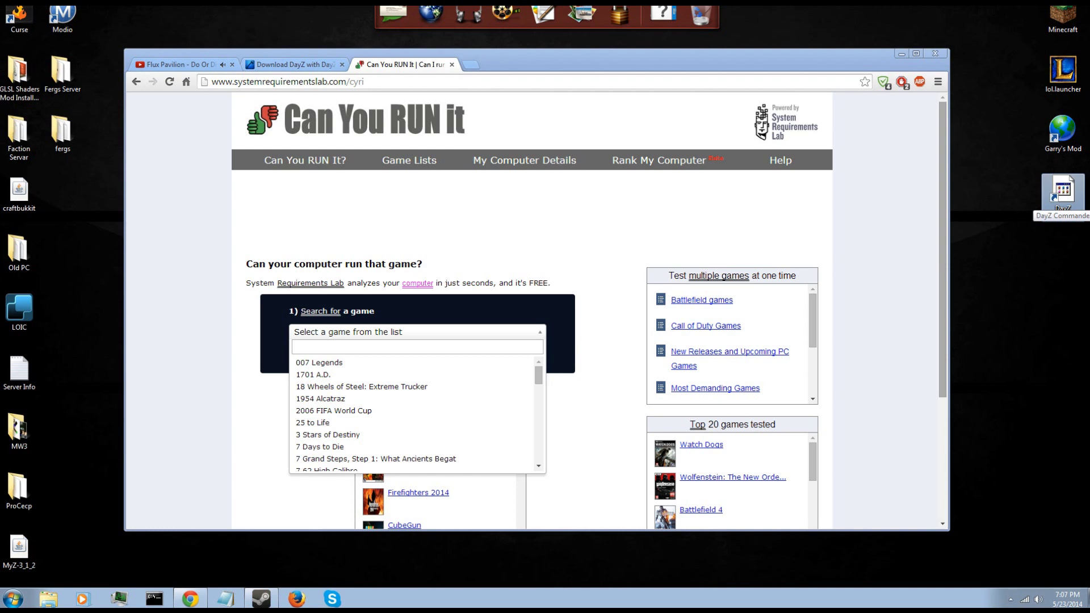
- Run the Can You RUN It check for ArmA II: Operation Arrowhead and look through the system requirements analysis
click(416, 348)
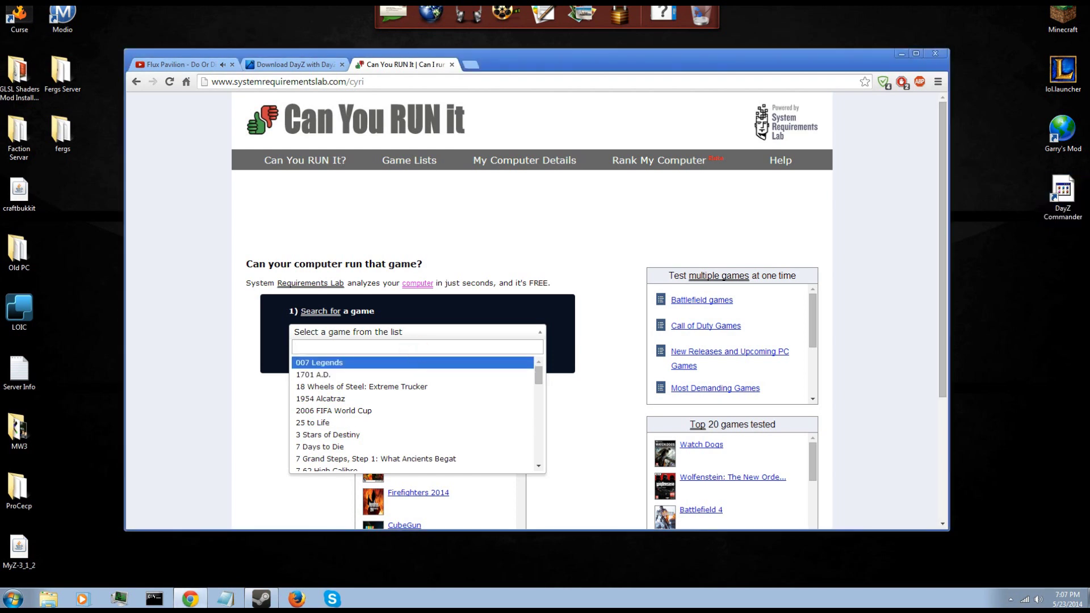
text(Arma)
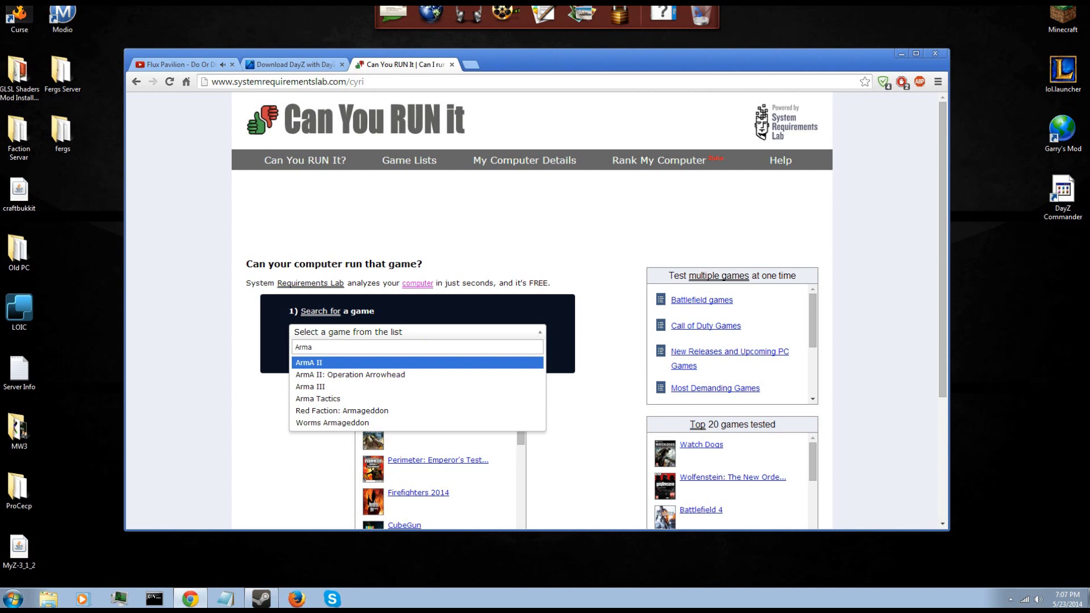
key(Down)
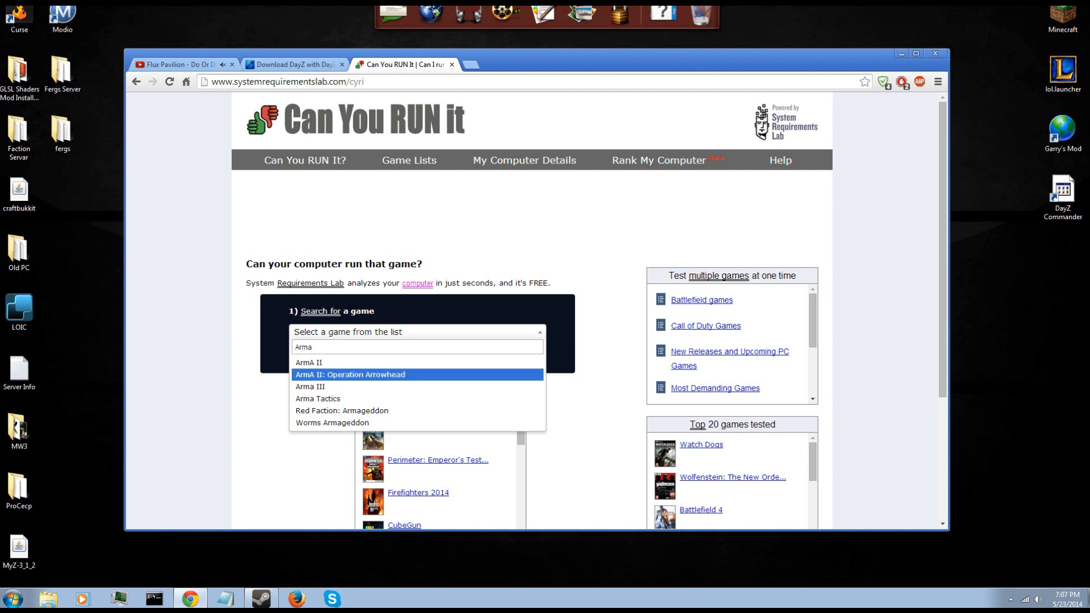
click(340, 375)
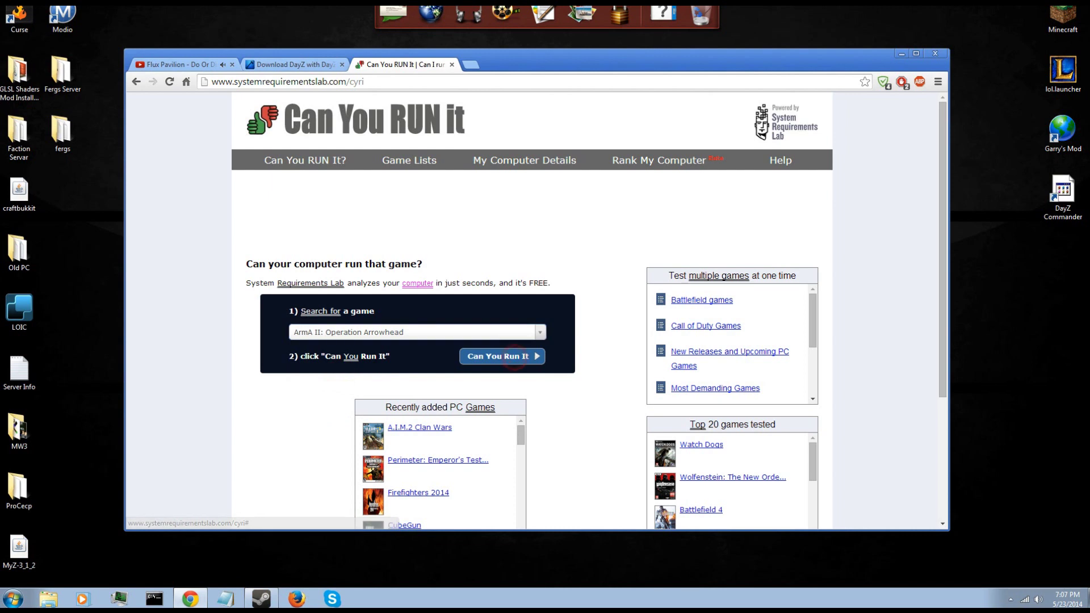
click(514, 357)
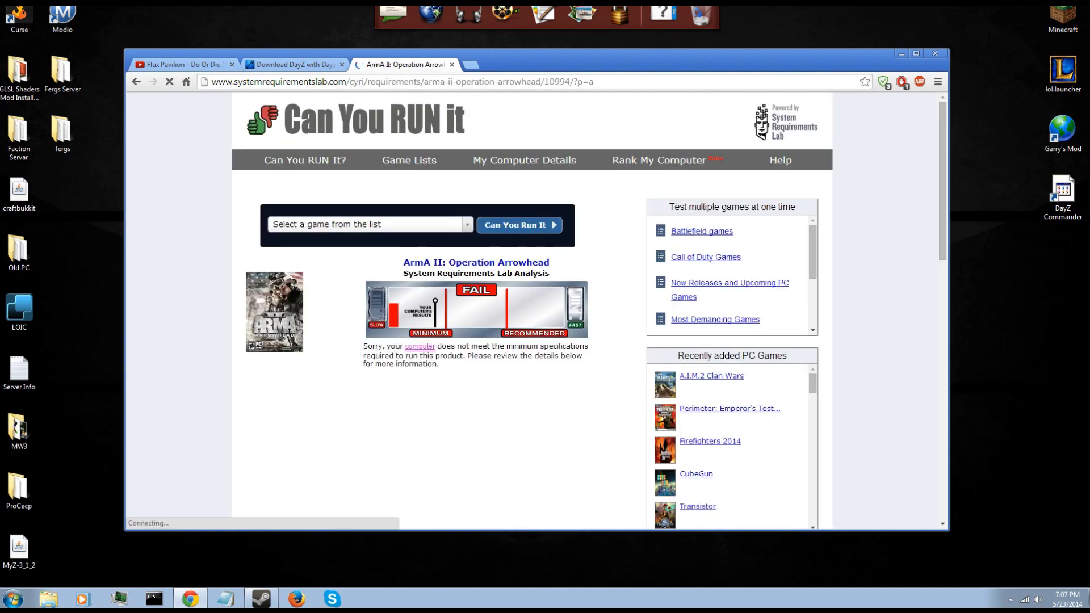
scroll(531, 311, down, 1)
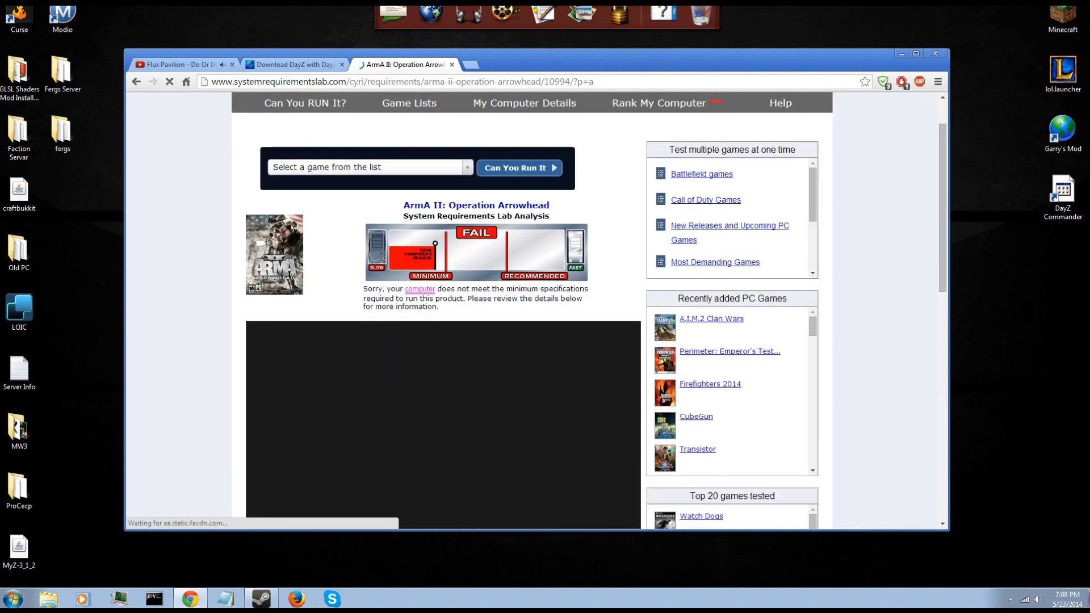
scroll(531, 311, down, 2)
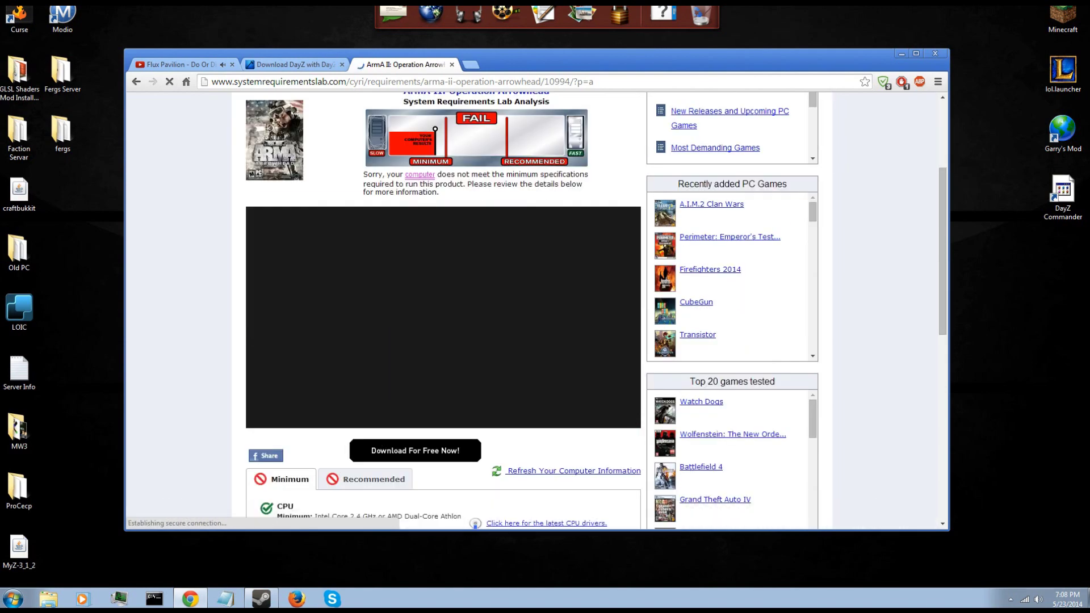
scroll(532, 311, up, 3)
- Close the system requirements page and minimize the browser window to reveal the desktop
click(452, 64)
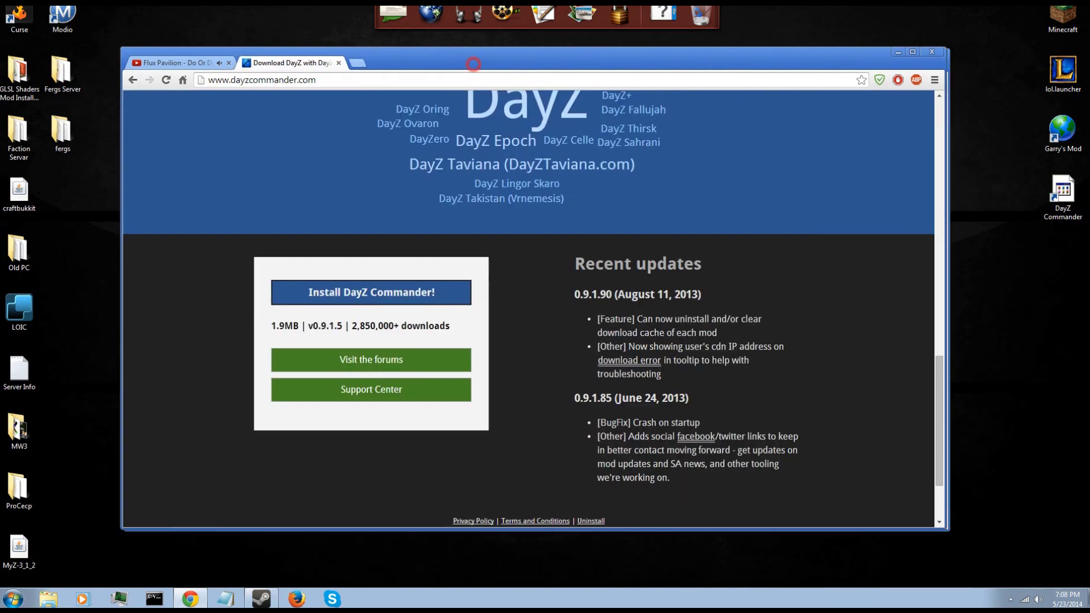
drag(452, 64, 391, 138)
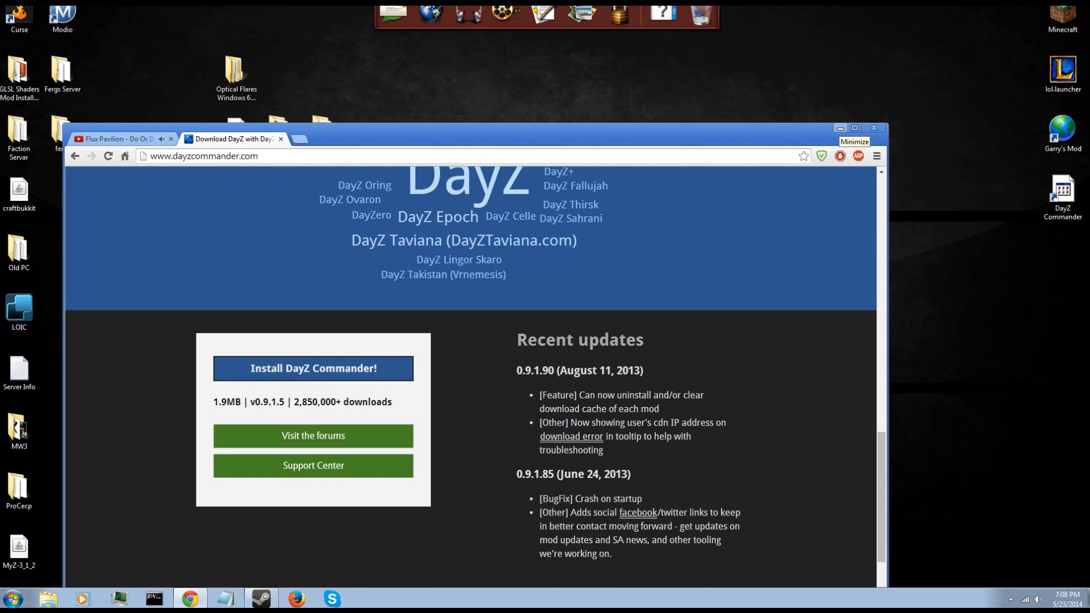
click(841, 129)
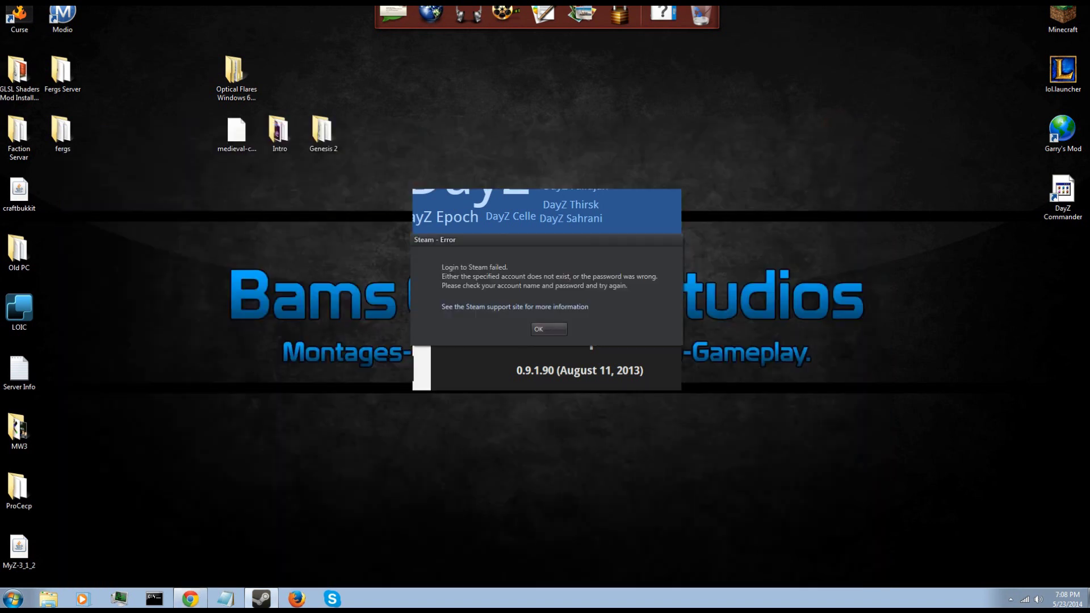
- Dismiss the Steam login error and log in again by re-entering the account password
click(560, 328)
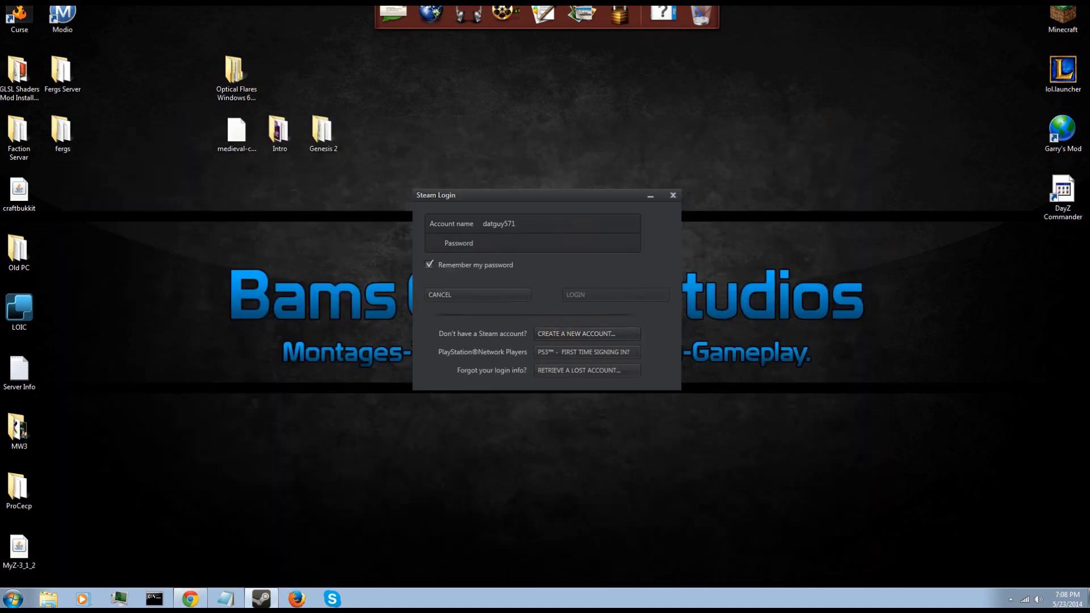
text(******)
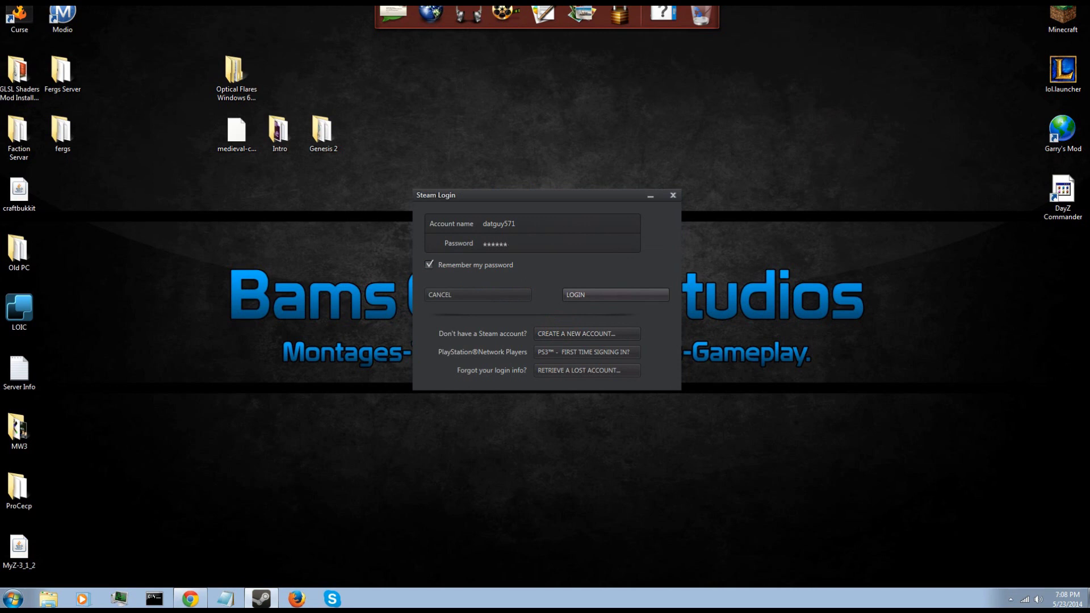
text(**)
key(Return)
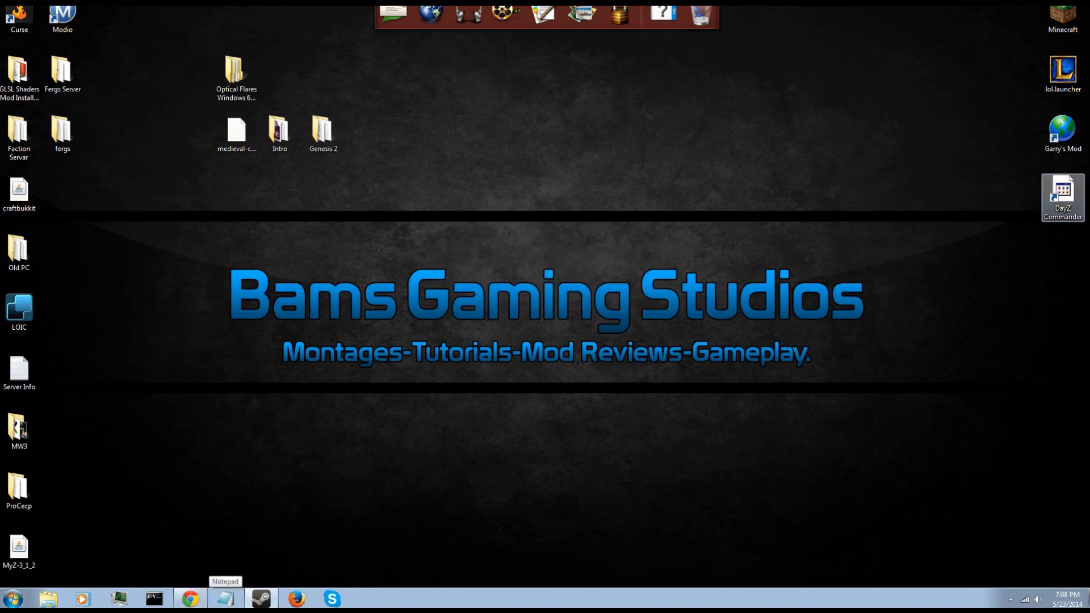
- Launch DayZ Commander from its desktop shortcut, close Steam's promotional pop-up and move the Steam library window aside
double_click(1071, 192)
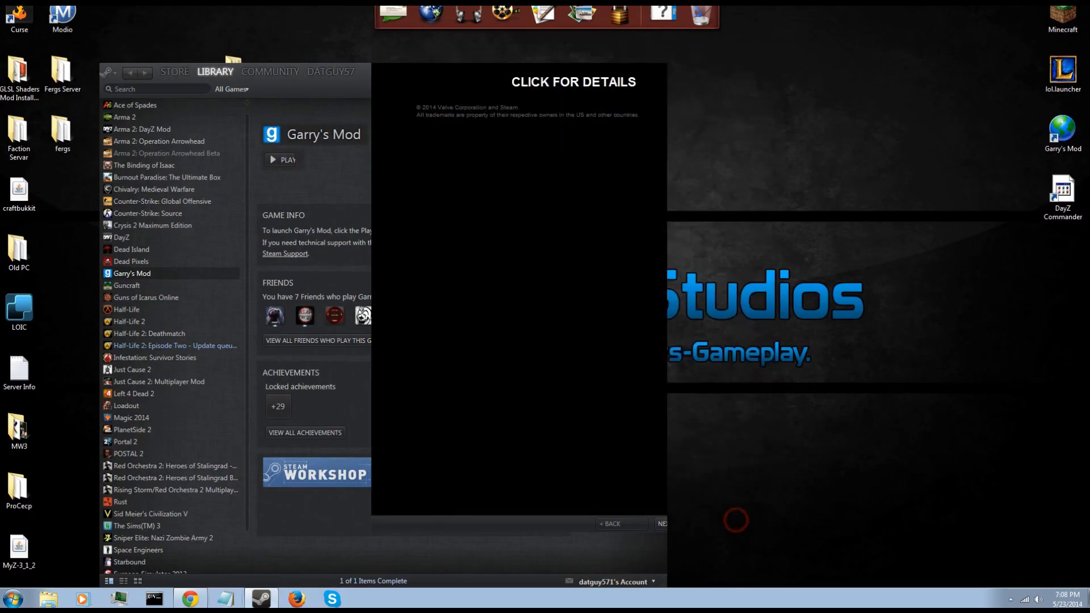
click(733, 522)
drag(423, 75, 332, 44)
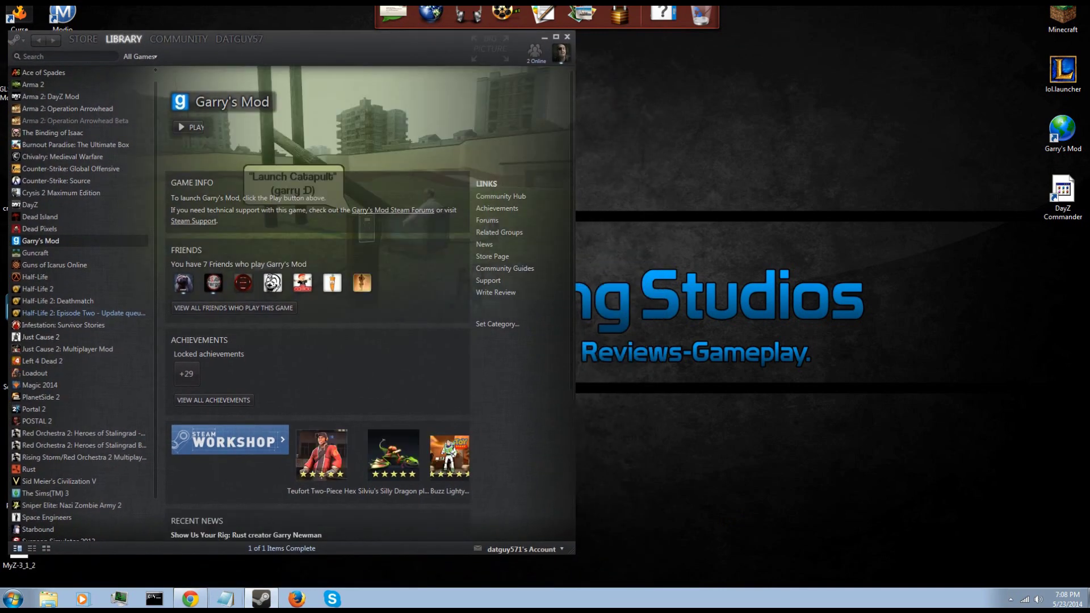
- View the Arma 2: Operation Arrowhead and Arma 2 entries in the Steam library, minimizing the DayZ Commander window
scroll(85, 337, down, 2)
scroll(86, 338, up, 2)
scroll(85, 337, down, 1)
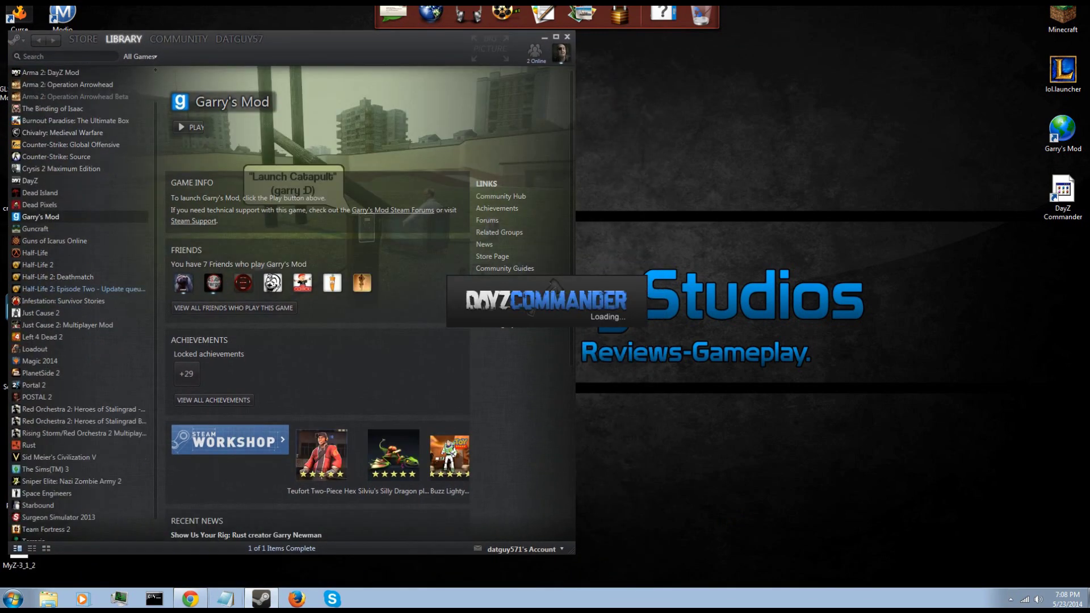
scroll(86, 227, up, 1)
click(68, 109)
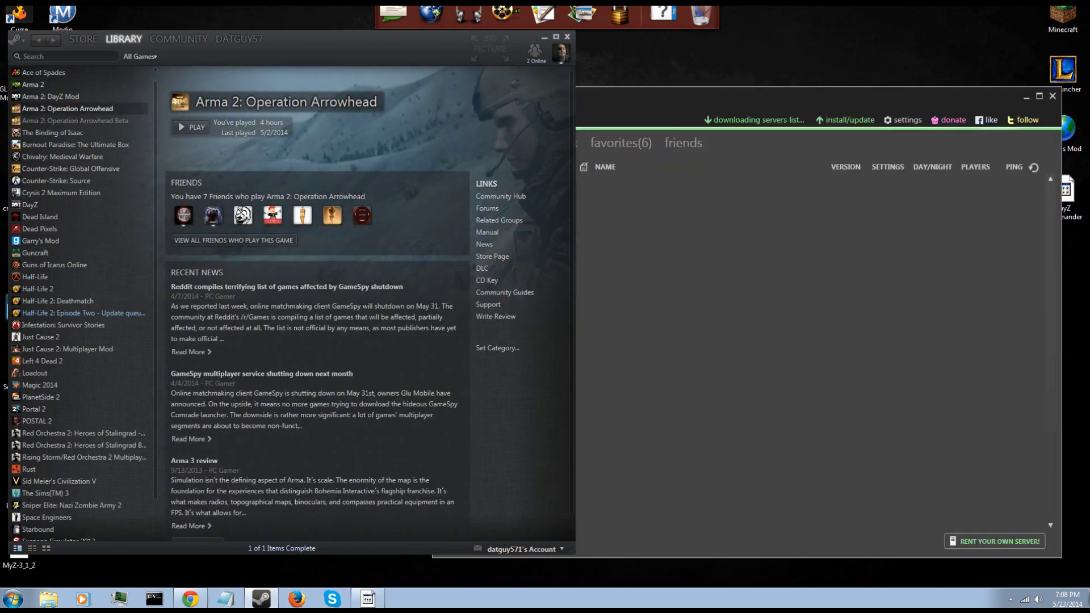
click(105, 85)
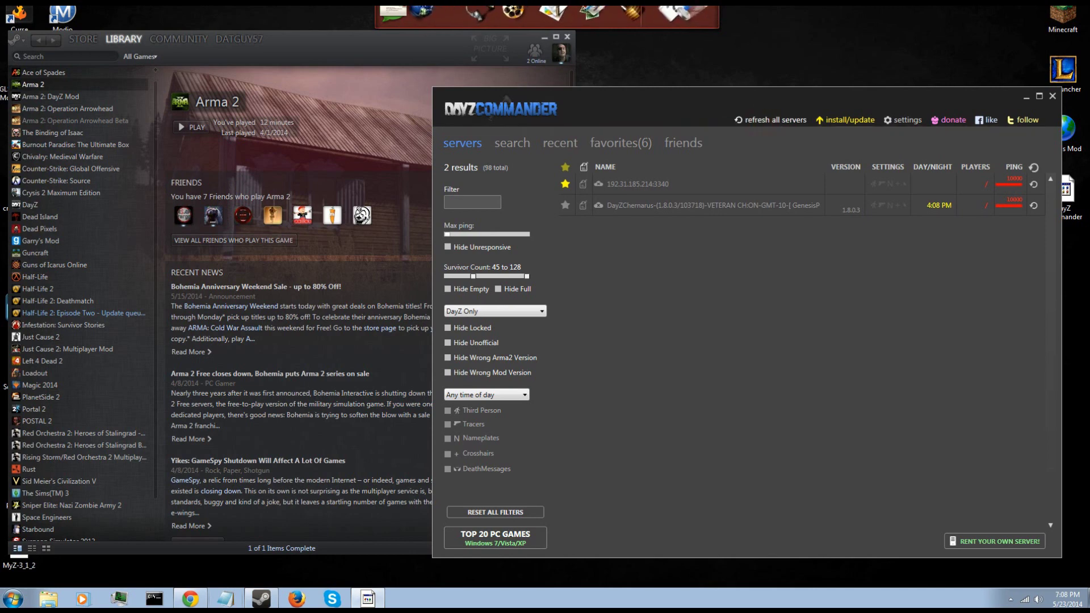
click(1027, 97)
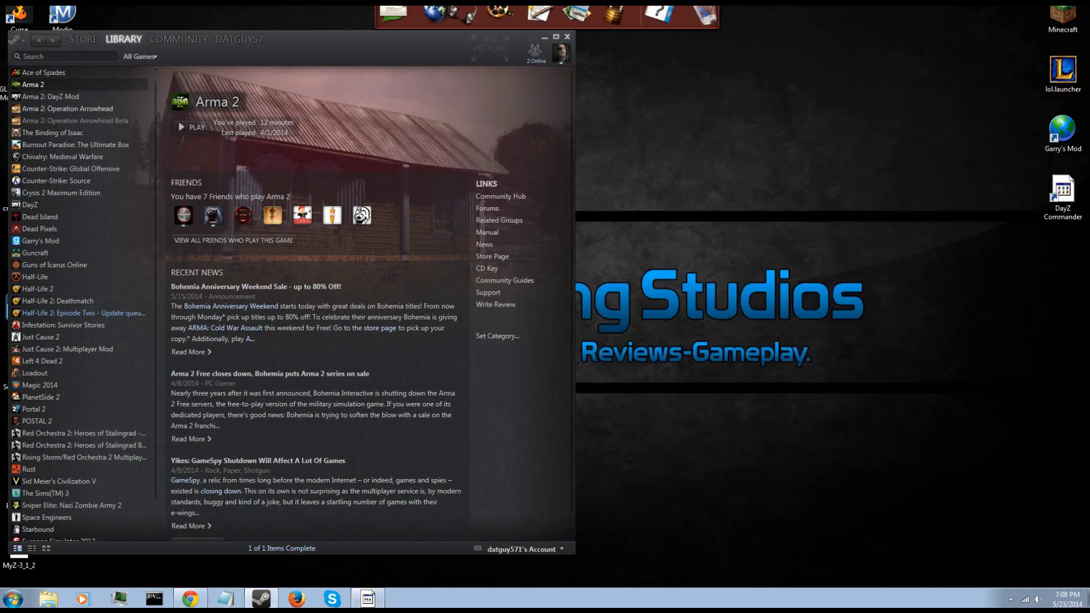
click(67, 109)
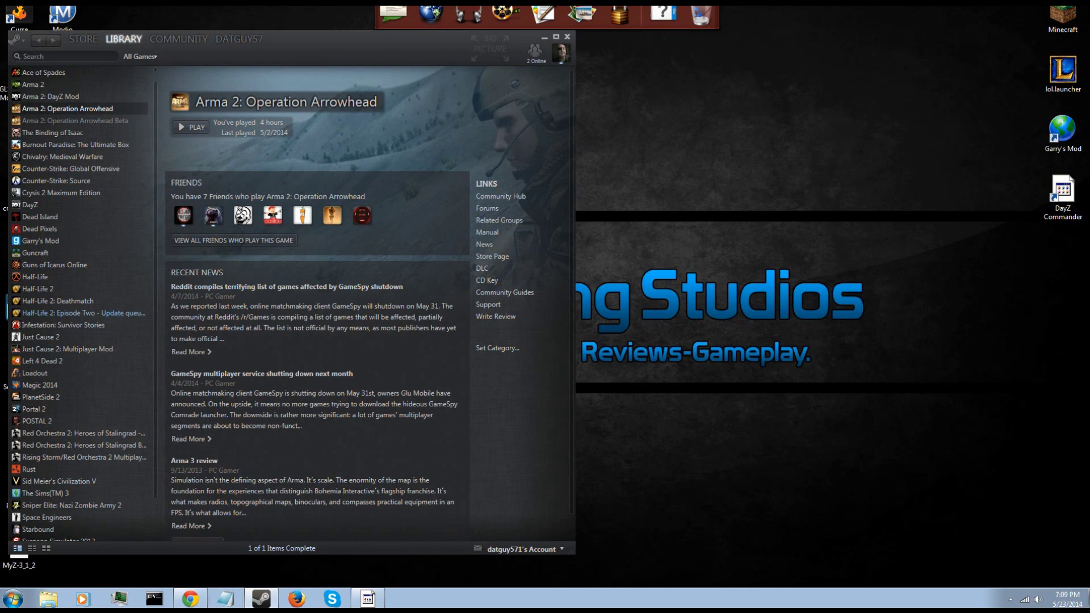
- Launch Arma 2 in windowed mode from the Steam library and move the library window clear of the game window
click(33, 84)
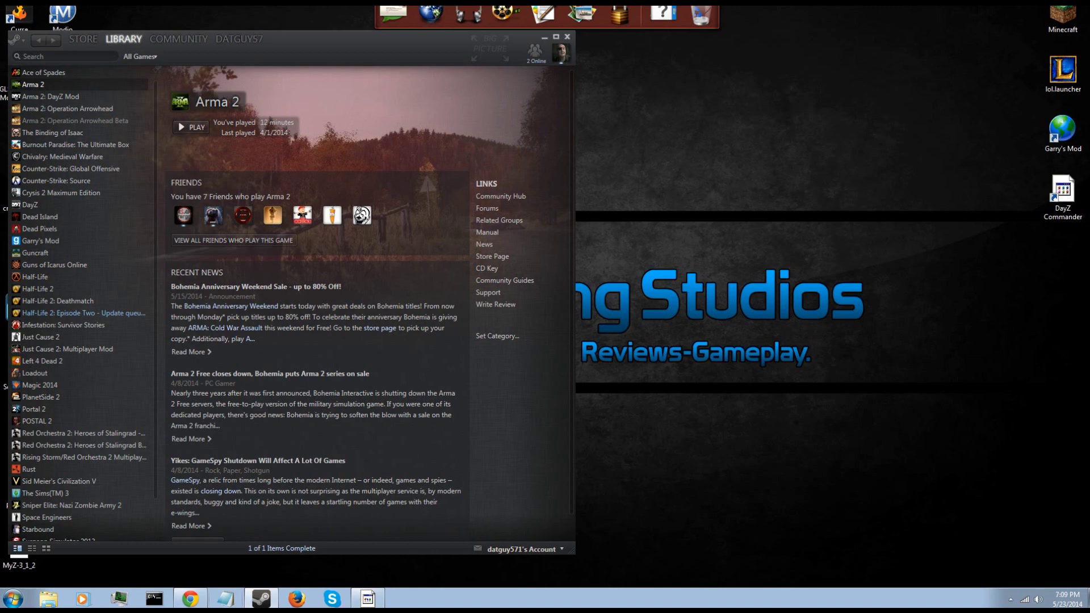
click(192, 127)
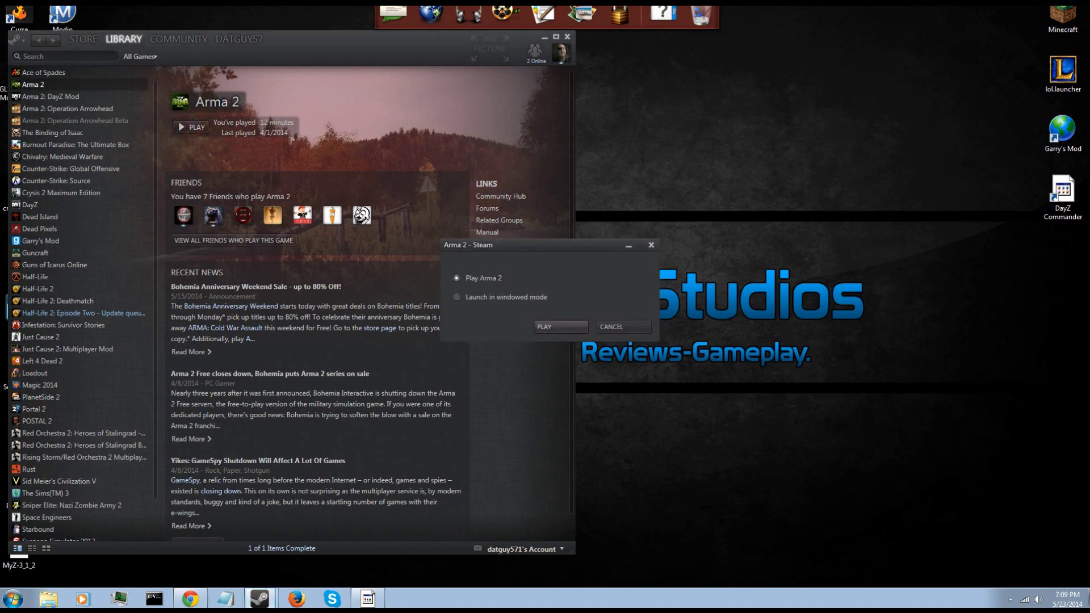
click(504, 297)
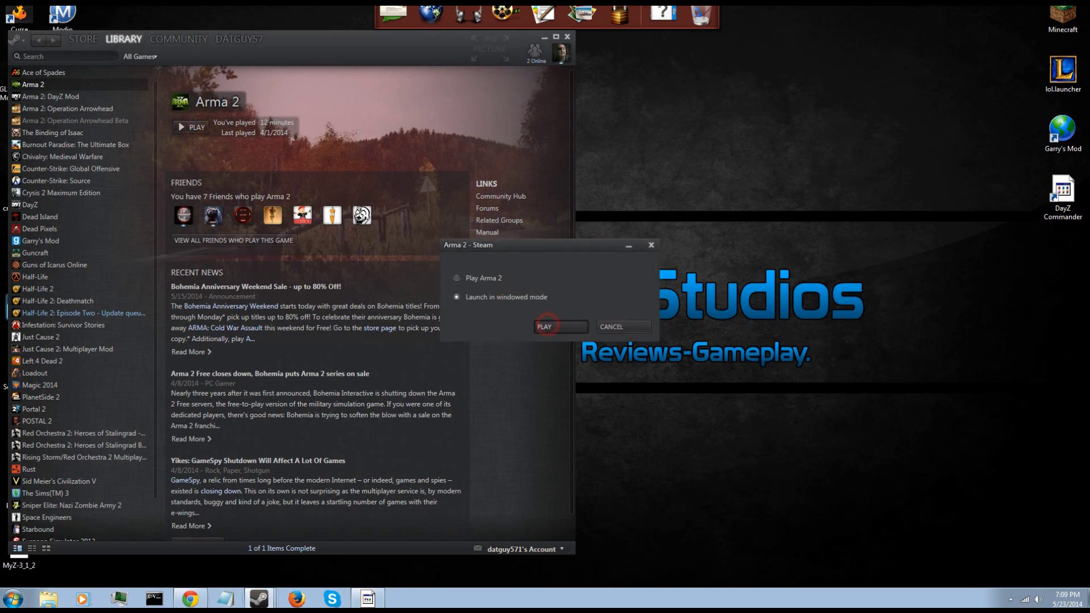
click(561, 327)
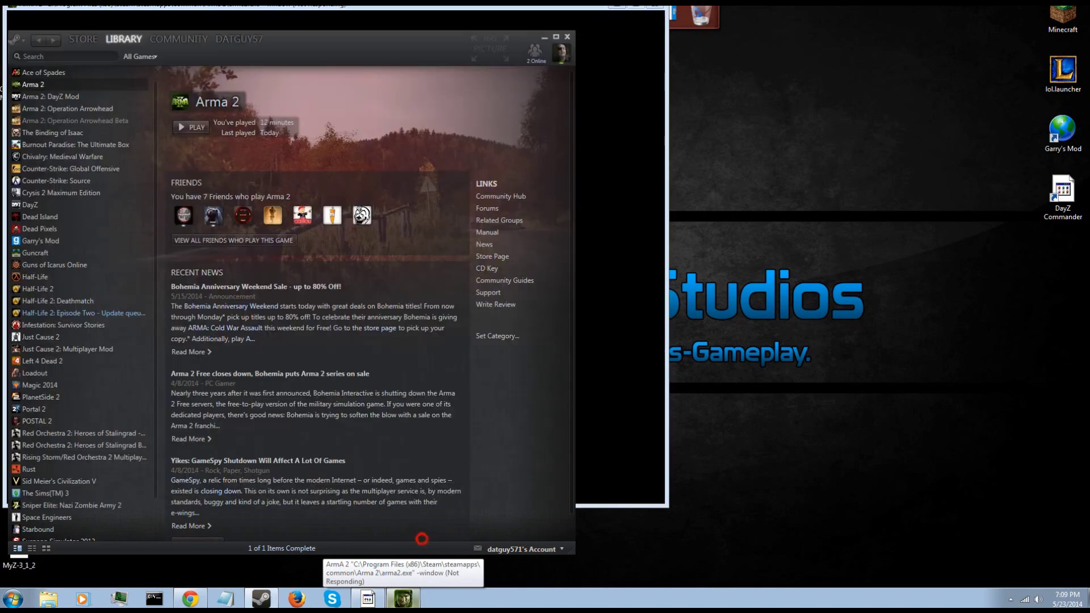
drag(417, 44, 757, 90)
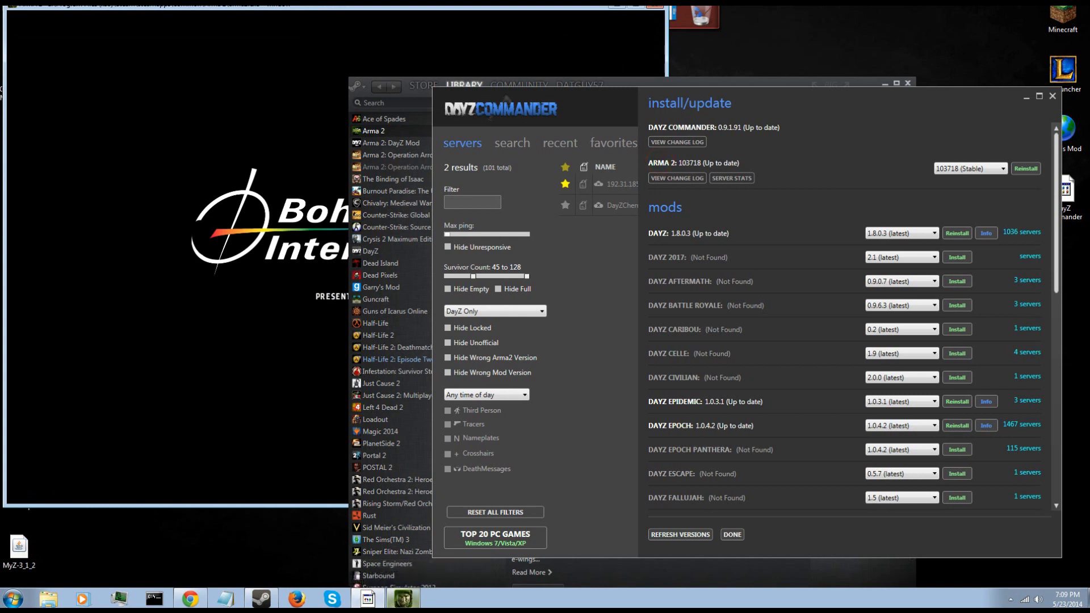
- Select 103718 (Stable) as the Arma 2 version in DayZ Commander and look through the mods listed below it
click(969, 168)
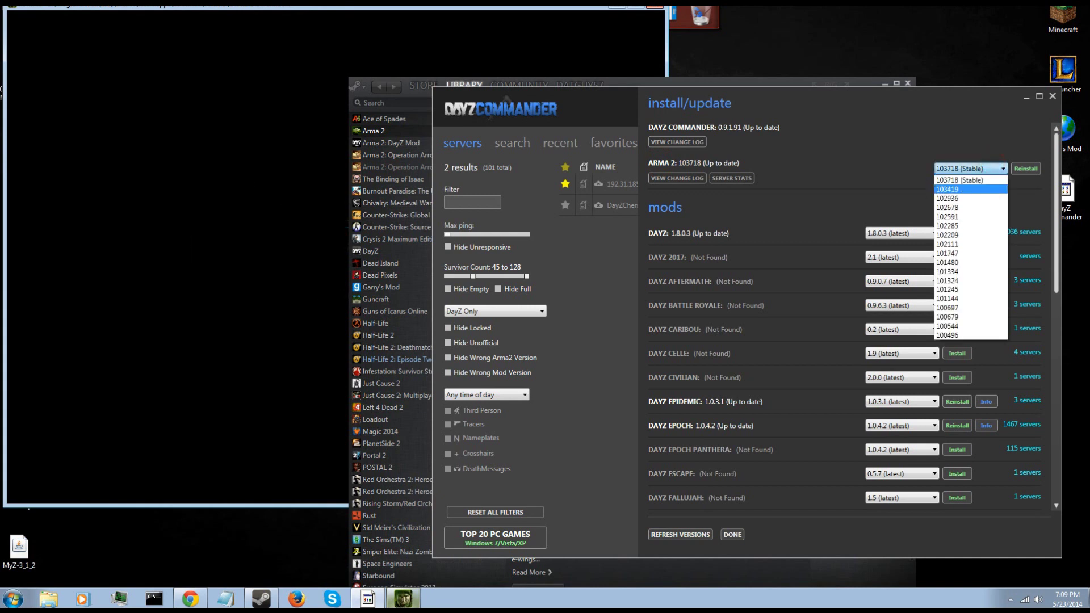
click(969, 180)
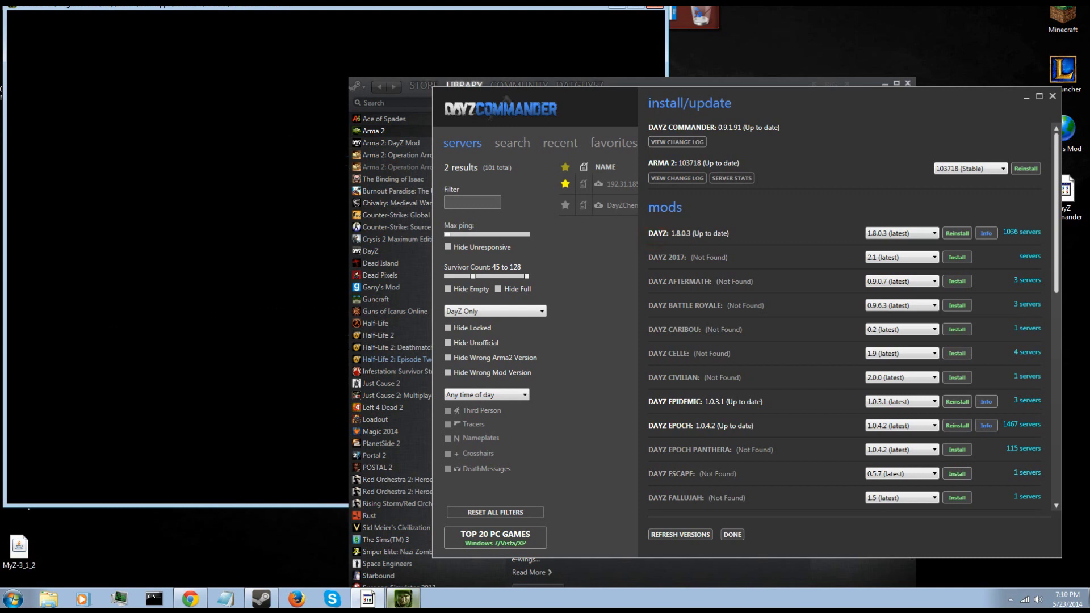
scroll(852, 318, down, 2)
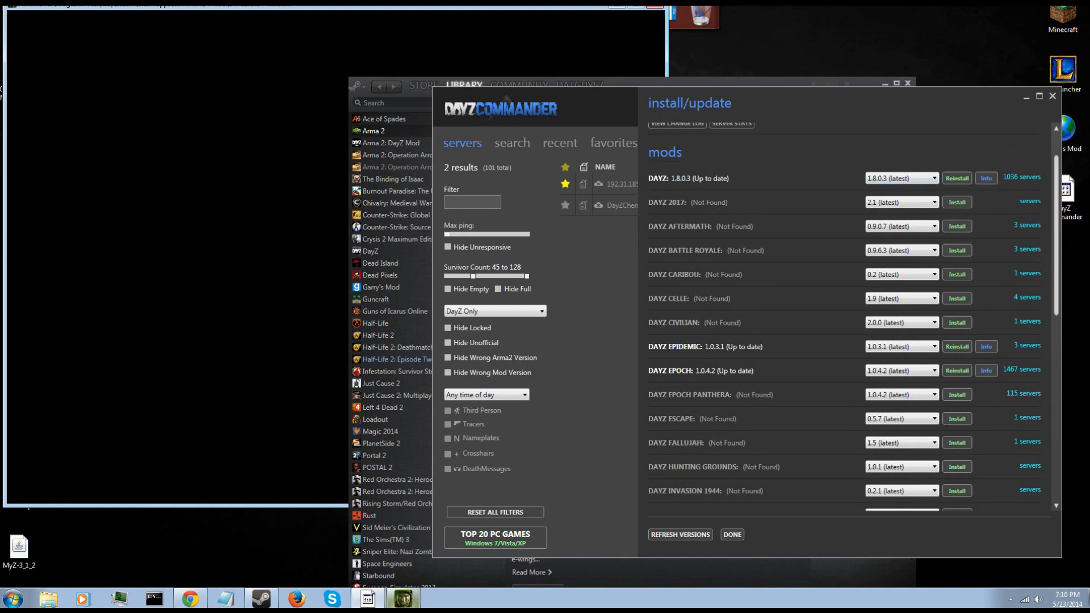
scroll(846, 318, down, 2)
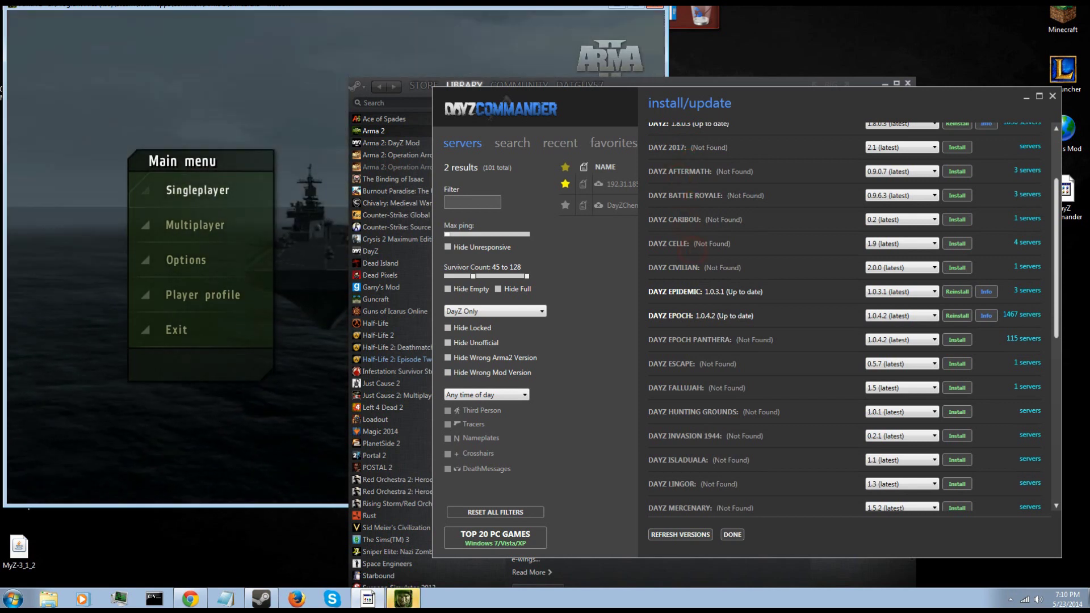
- Exit Arma 2 from its main menu, then view the remaining DayZ mods and close the install/update view
click(209, 330)
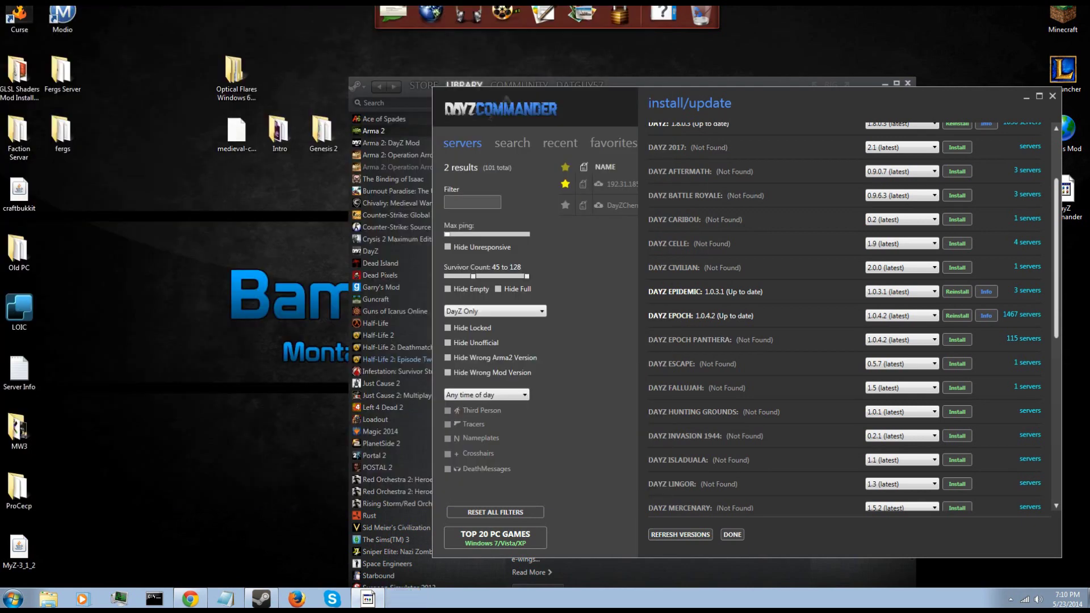
scroll(672, 349, down, 4)
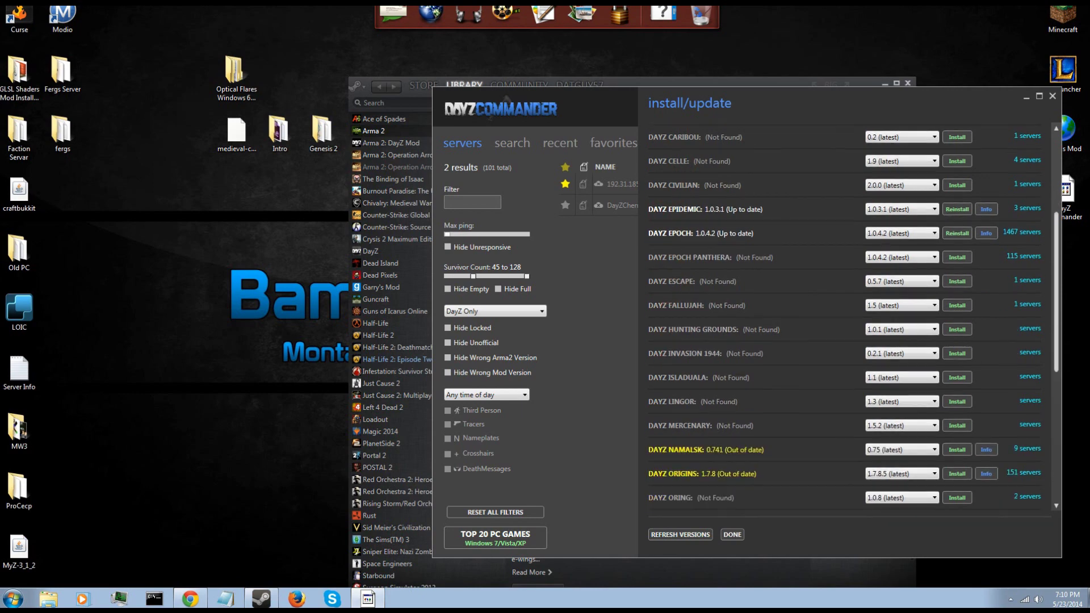
scroll(852, 318, down, 2)
scroll(852, 318, up, 3)
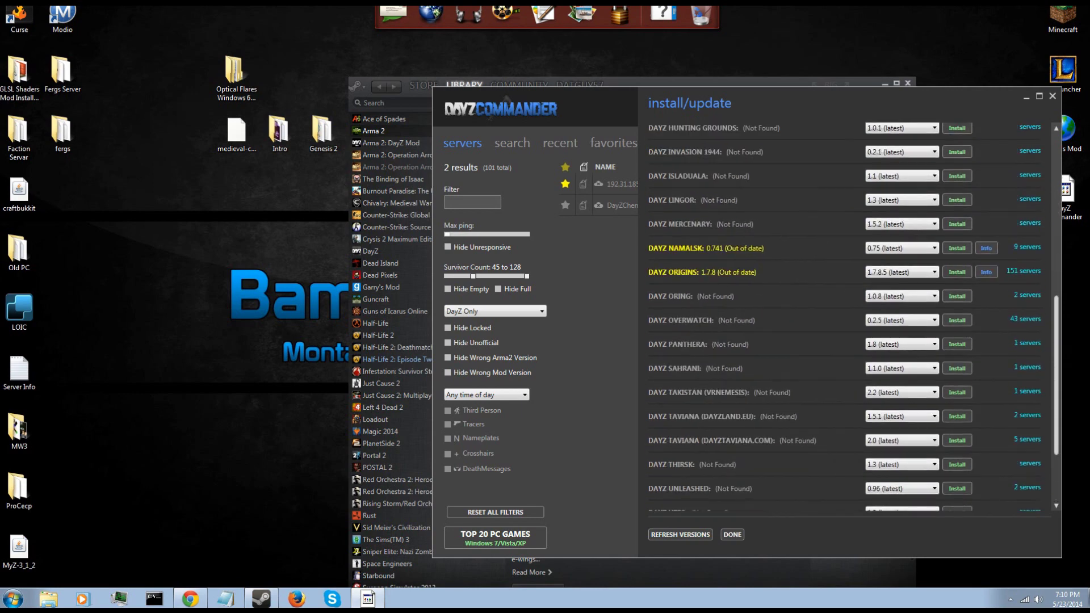
scroll(851, 318, down, 1)
click(1053, 95)
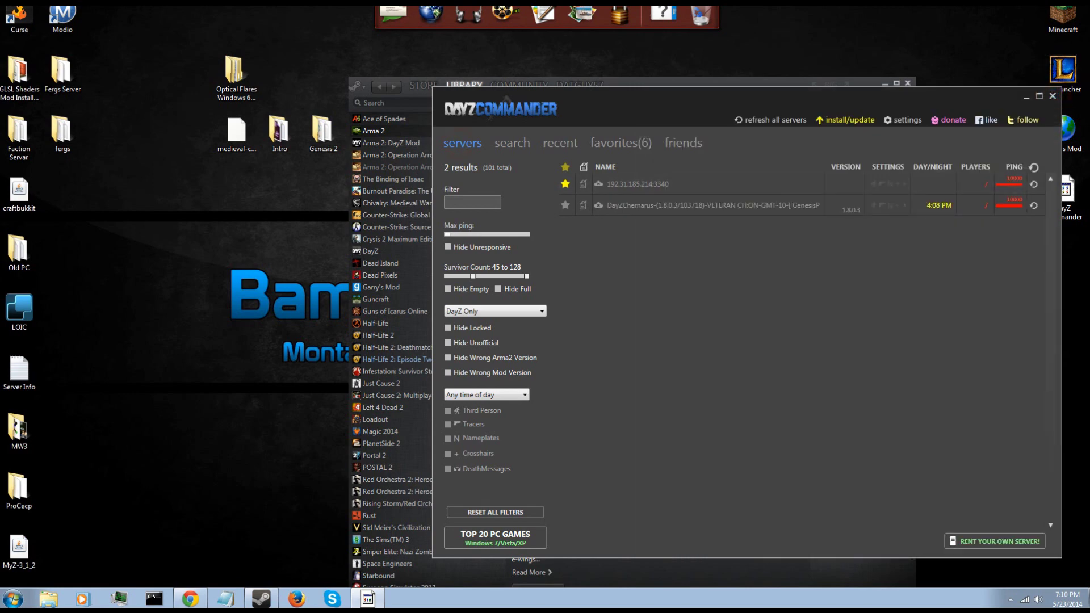
- Widen the server list's survivor count filter to 0 to 128
drag(473, 277, 447, 276)
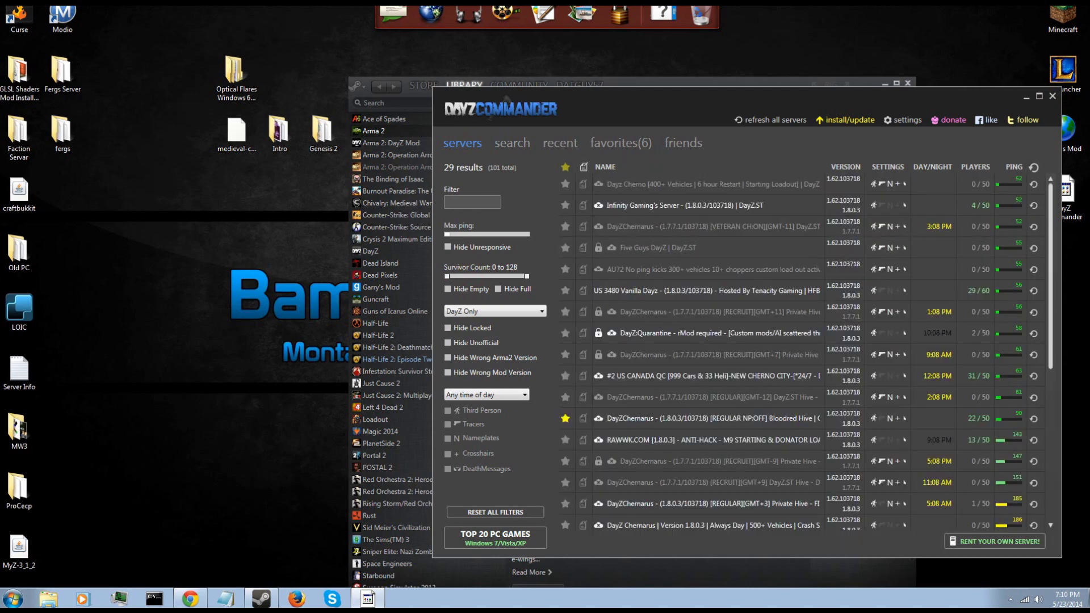
click(462, 275)
click(448, 290)
- Try maximum ping limits of 20 and 70 on the server list, clearing the limit after each
click(455, 234)
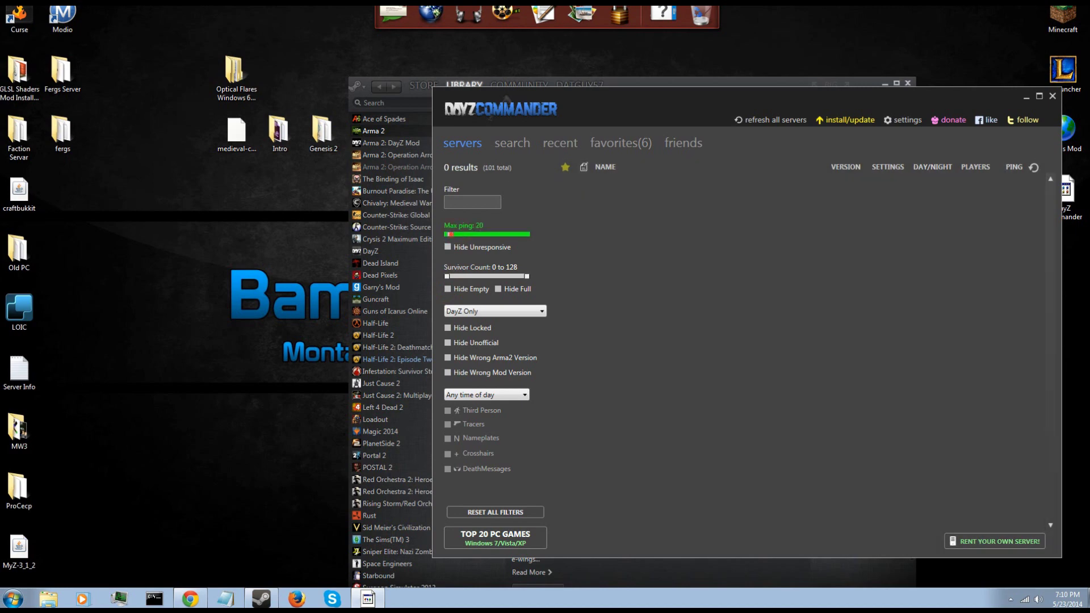
drag(451, 234, 447, 234)
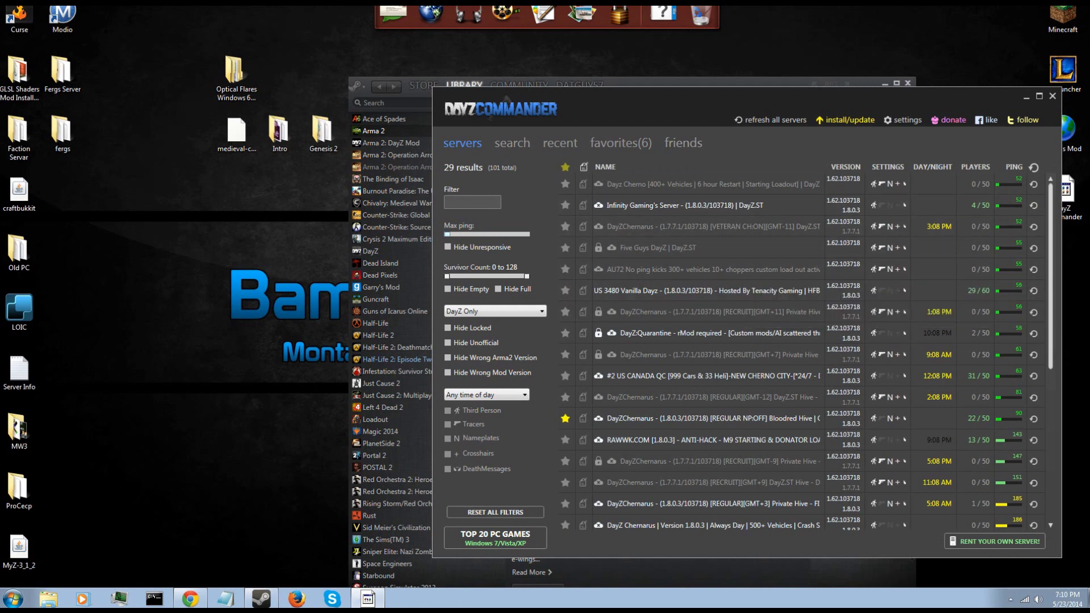
mouse_move(447, 234)
mouse_down()
mouse_move(469, 234)
mouse_move(458, 234)
mouse_up()
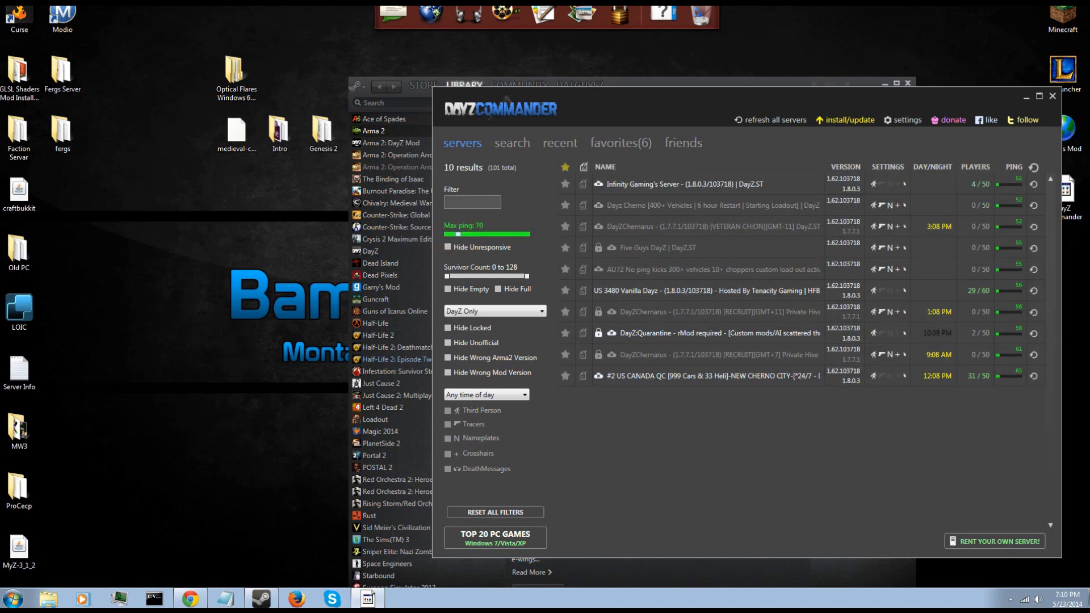
drag(459, 234, 447, 234)
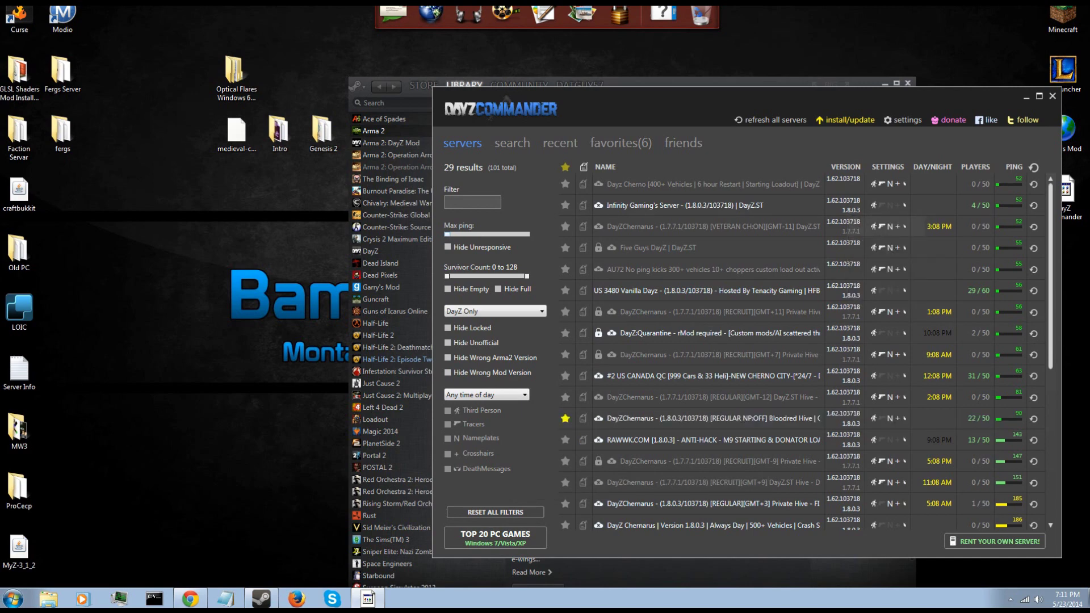
click(845, 119)
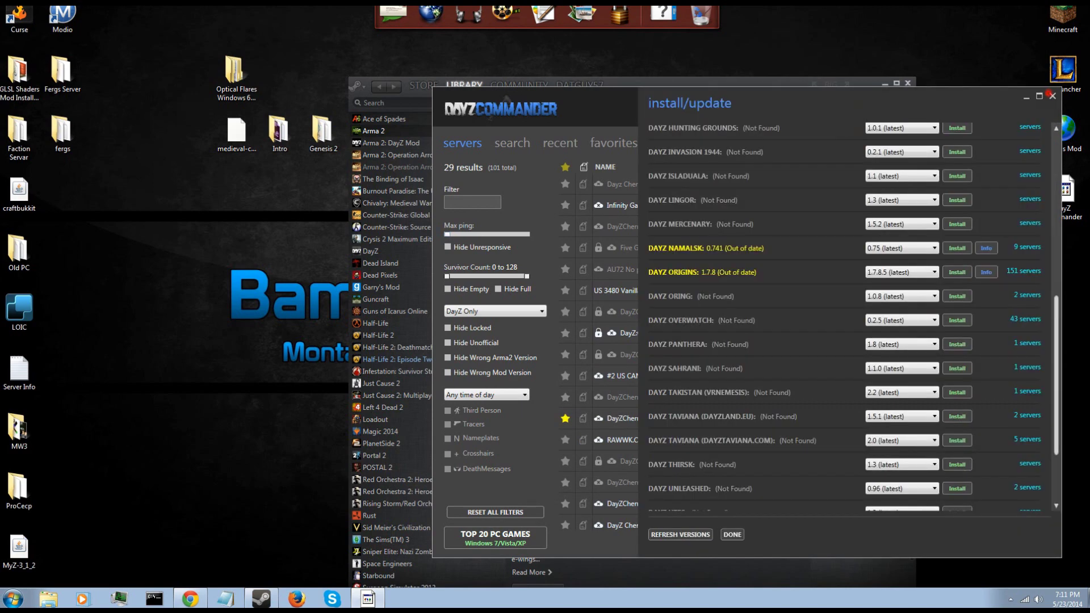
click(1052, 96)
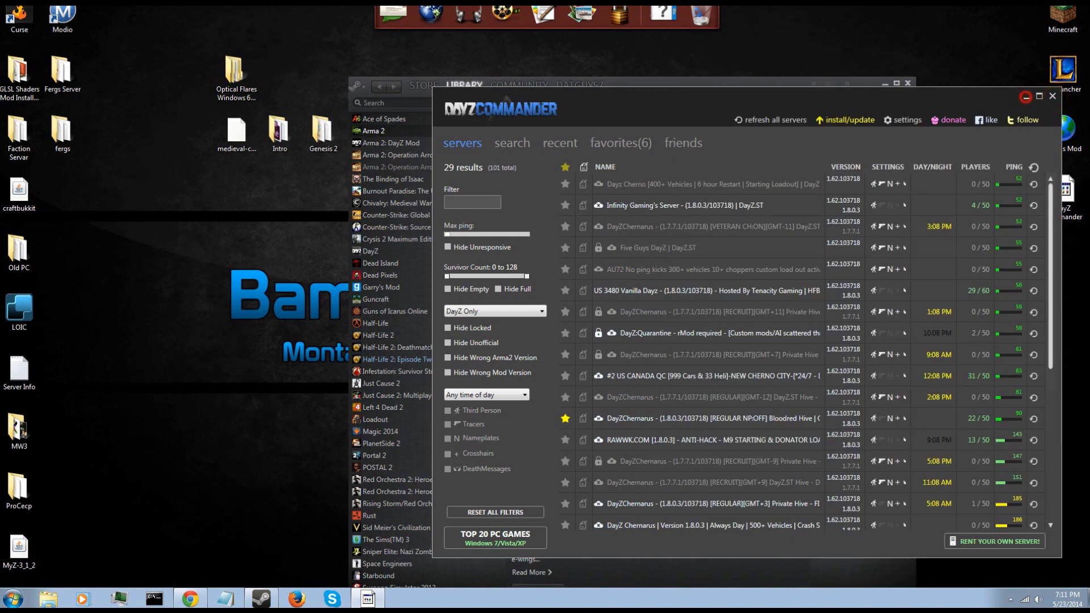
- Minimize DayZ Commander and launch Arma 2: Operation Arrowhead in windowed mode from the Steam library
click(1026, 96)
click(408, 155)
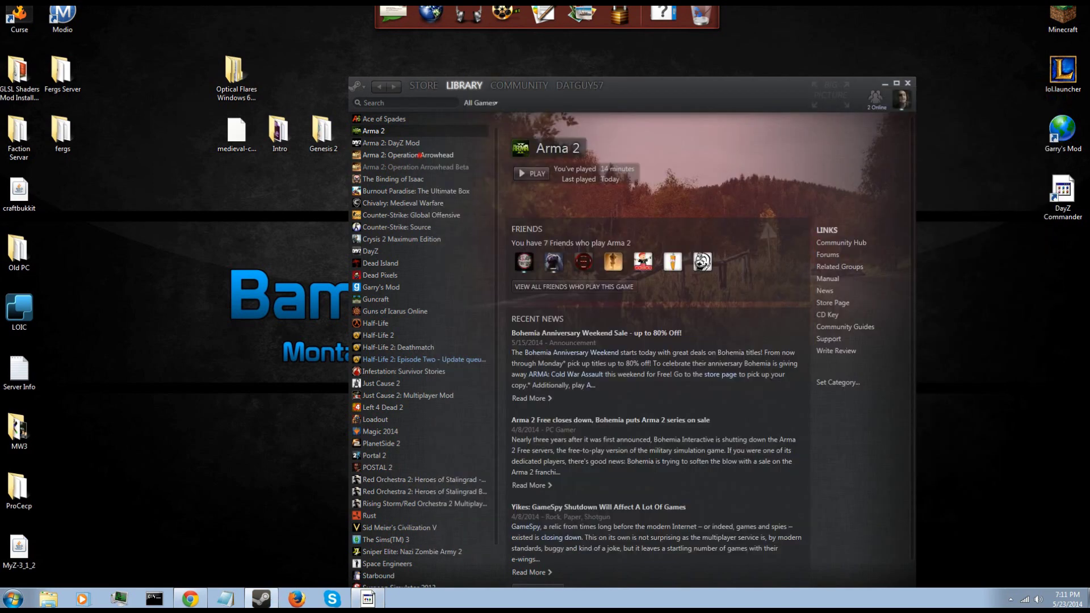
click(534, 173)
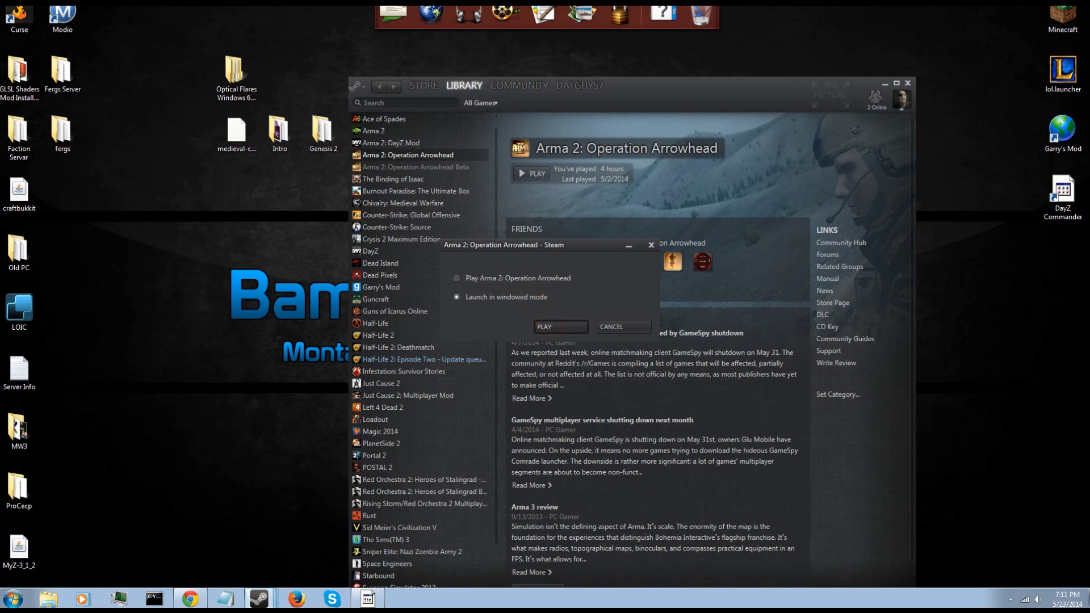
click(547, 326)
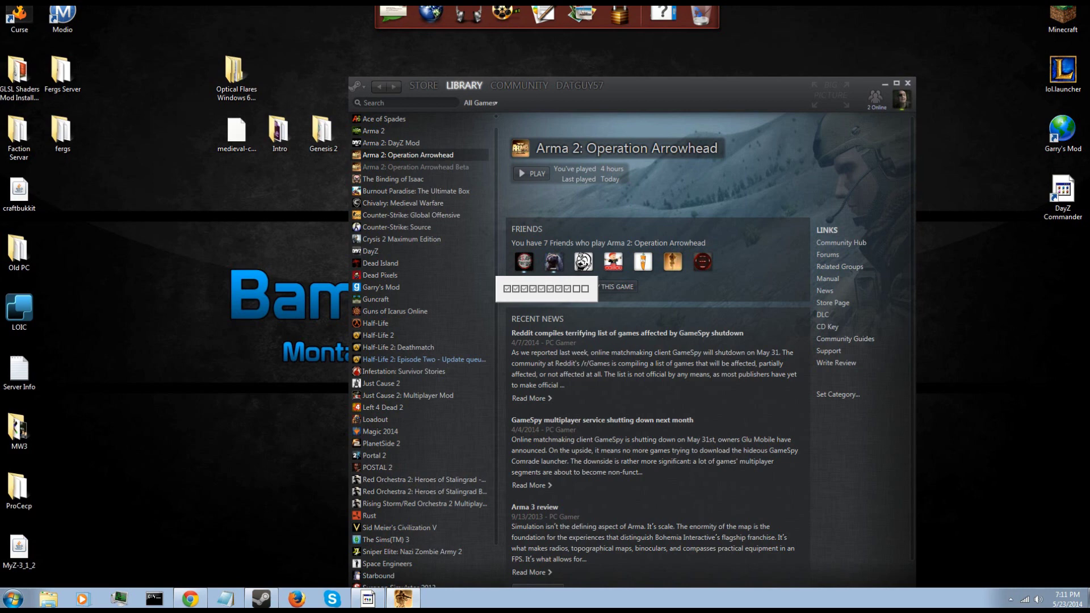
- Move the DayZ Commander window down out of the way and dismiss the ArmA 2 OA addon warning
click(368, 598)
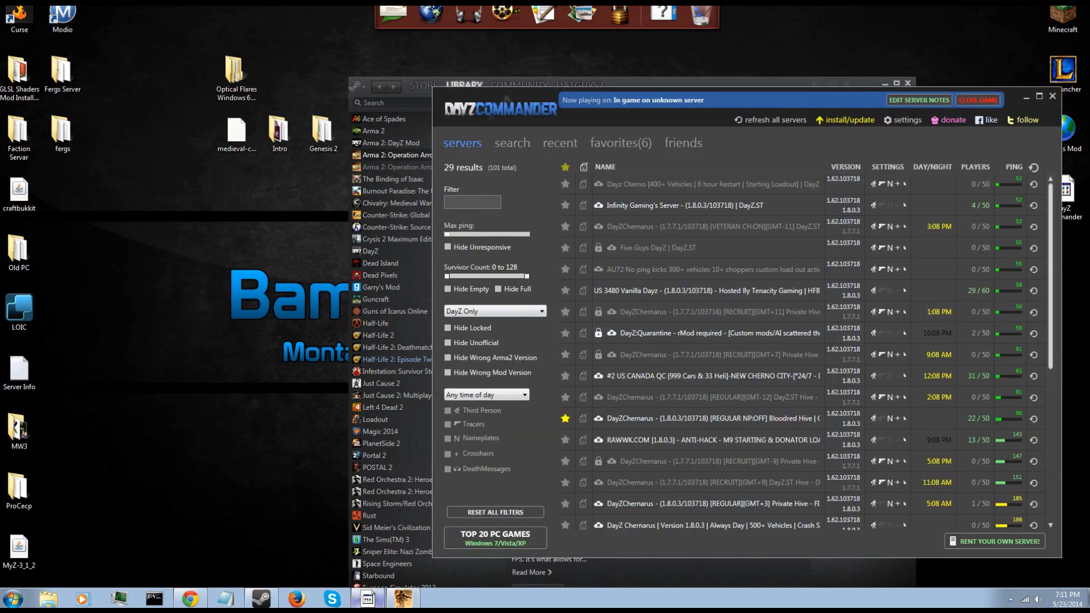
click(1027, 97)
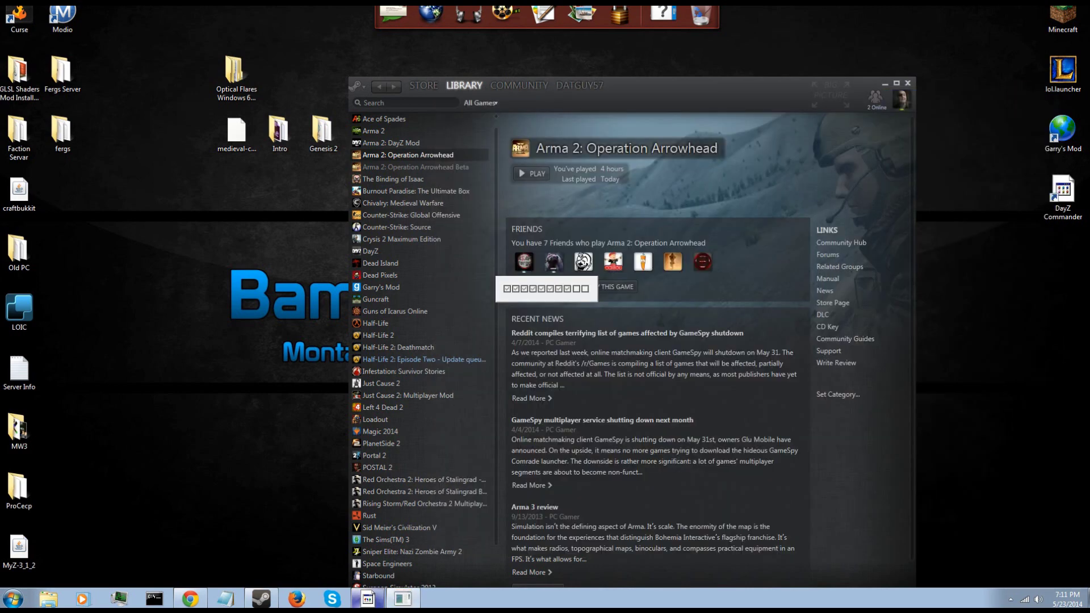
click(368, 598)
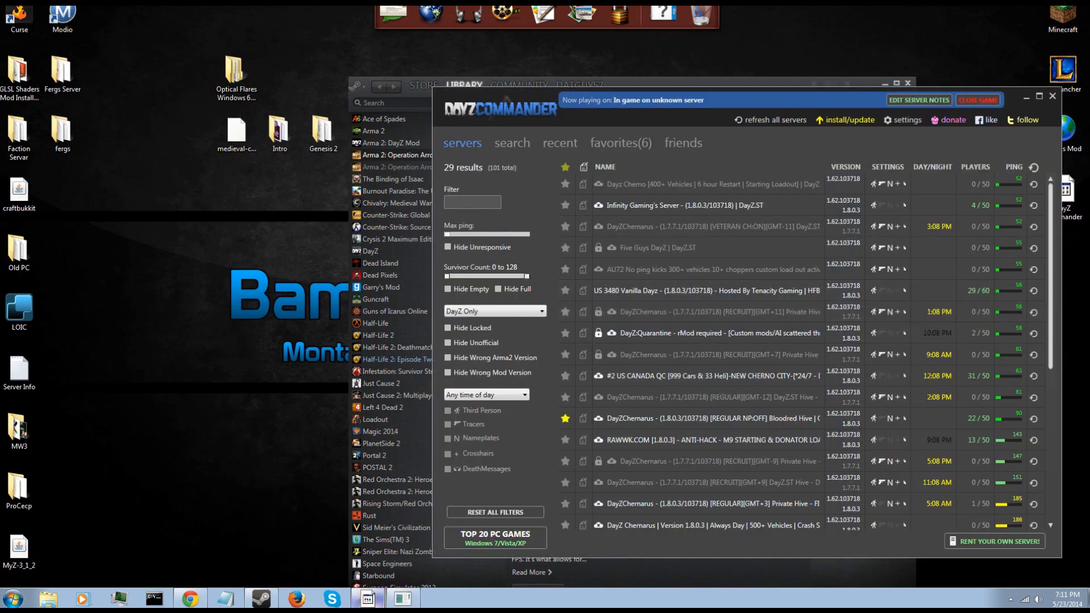
drag(642, 117, 452, 420)
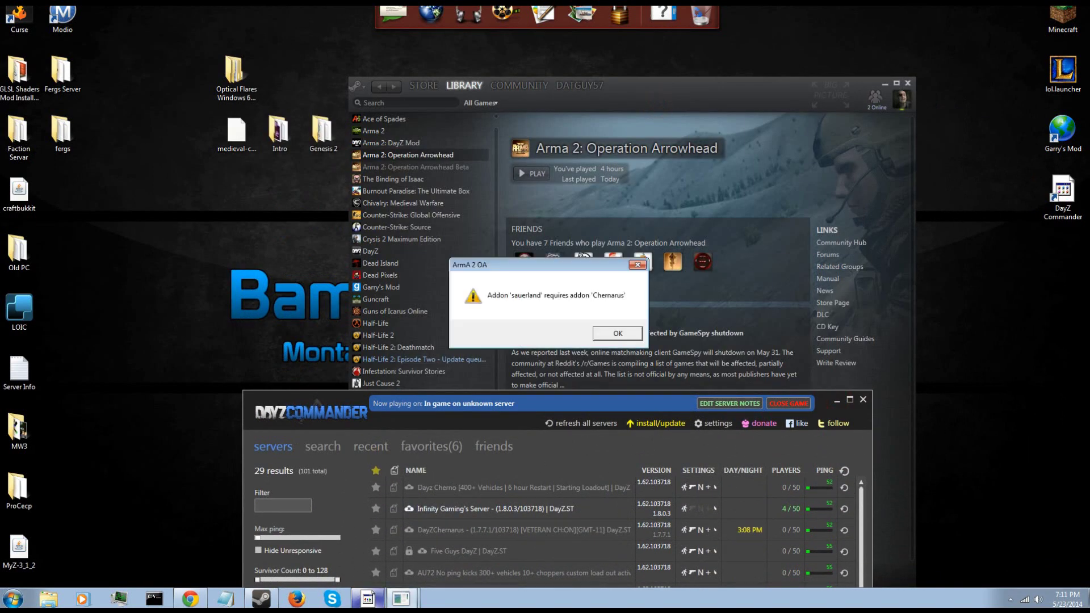
click(616, 337)
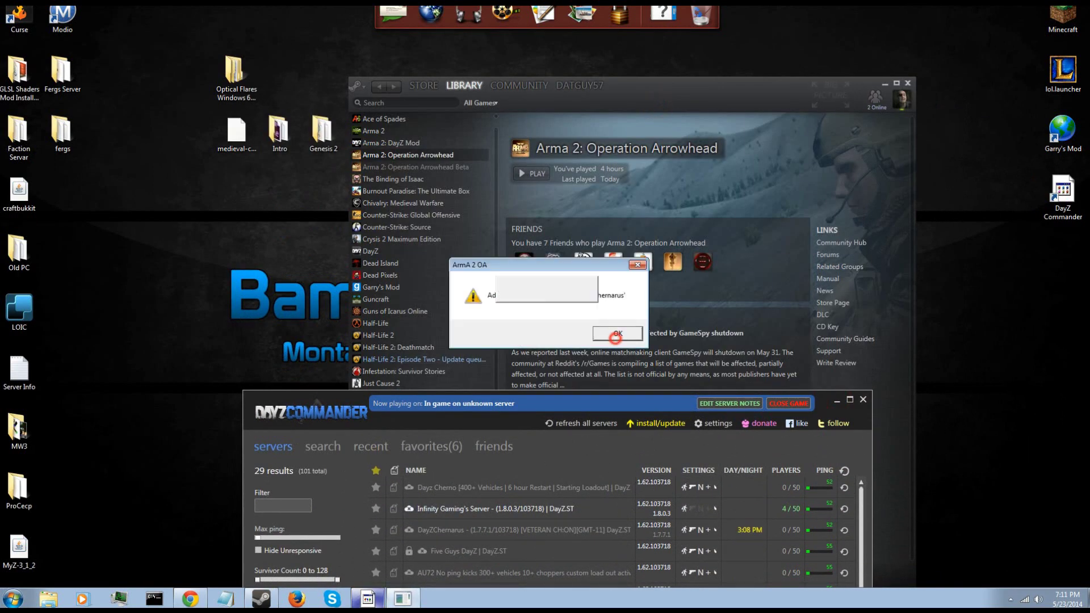
- Examine the Arma 2 and DayZ mod versions in DayZ Commander's install/update view, moving the window up, then close the view
click(837, 401)
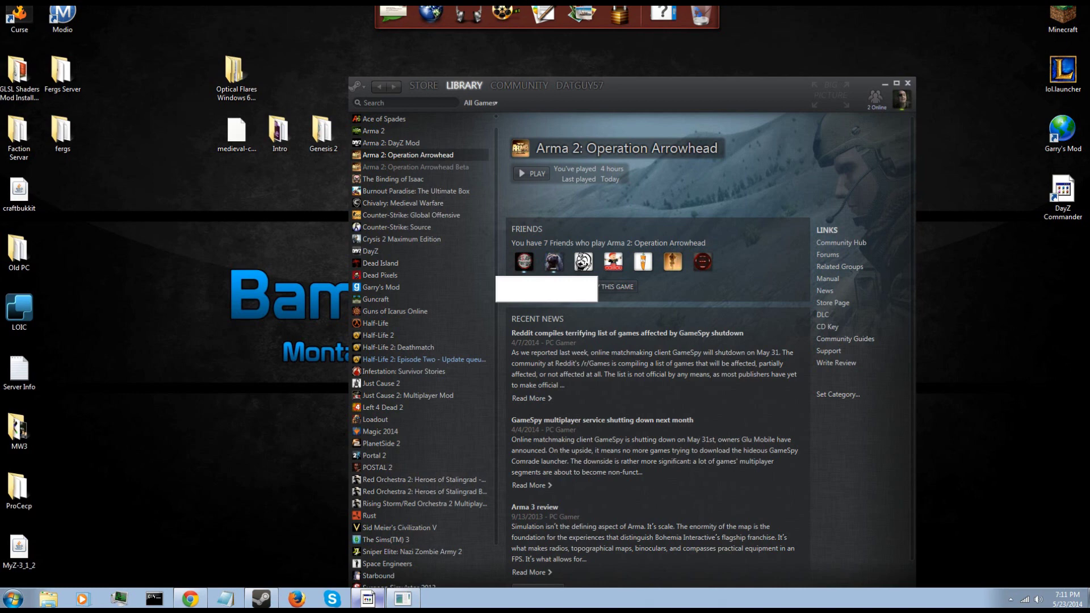
click(368, 601)
click(657, 424)
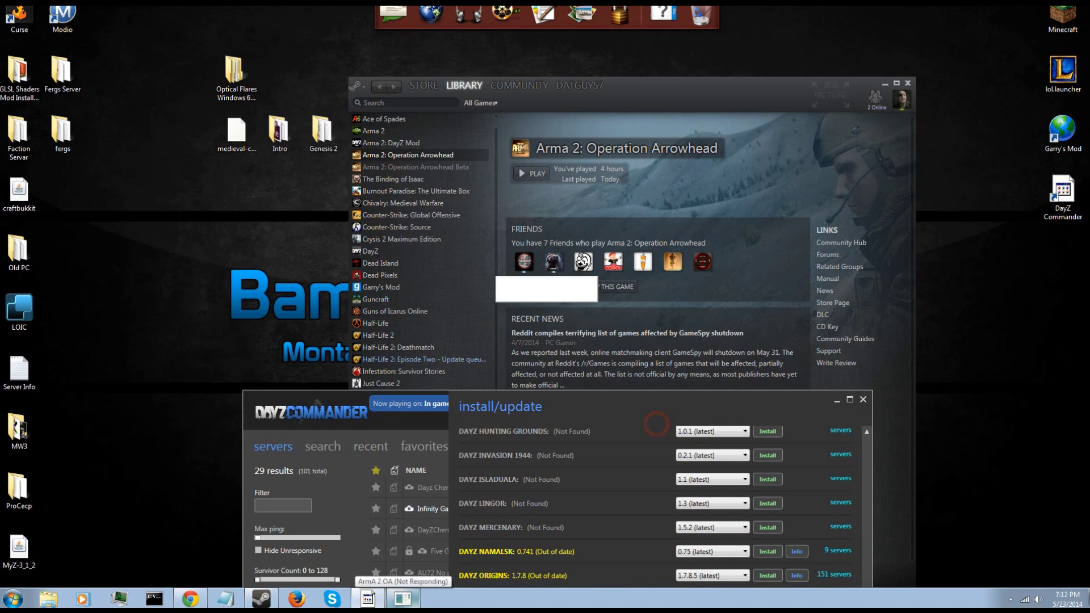
scroll(658, 506, up, 7)
drag(670, 405, 527, 176)
scroll(570, 289, up, 4)
scroll(570, 301, up, 4)
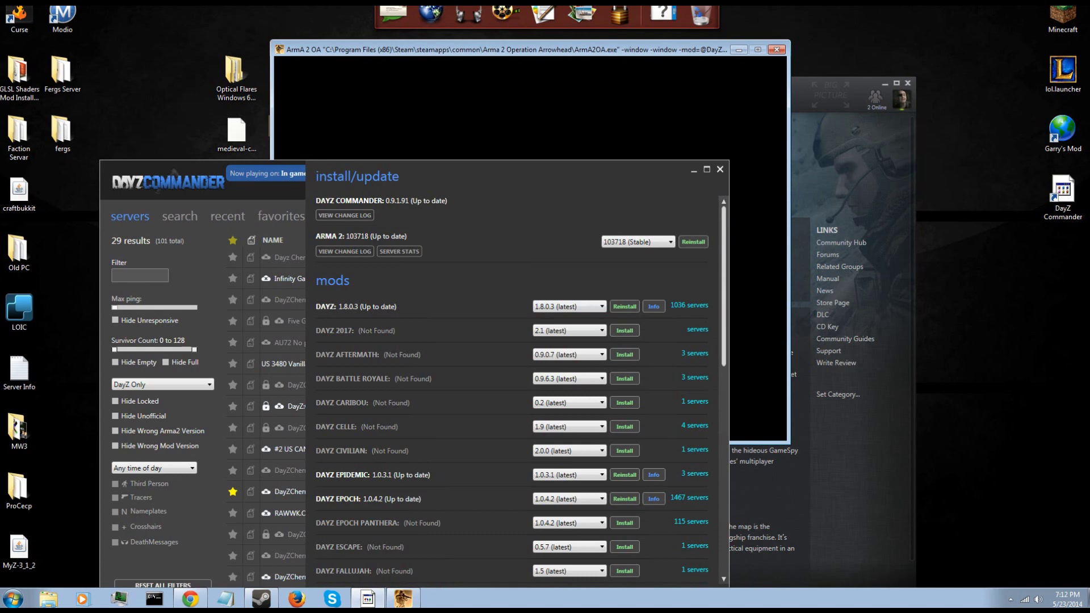
click(720, 170)
- Examine the additional launch parameters for the Namalsk and Epoch mods in DayZ Commander's settings, then close the settings
click(564, 189)
click(522, 270)
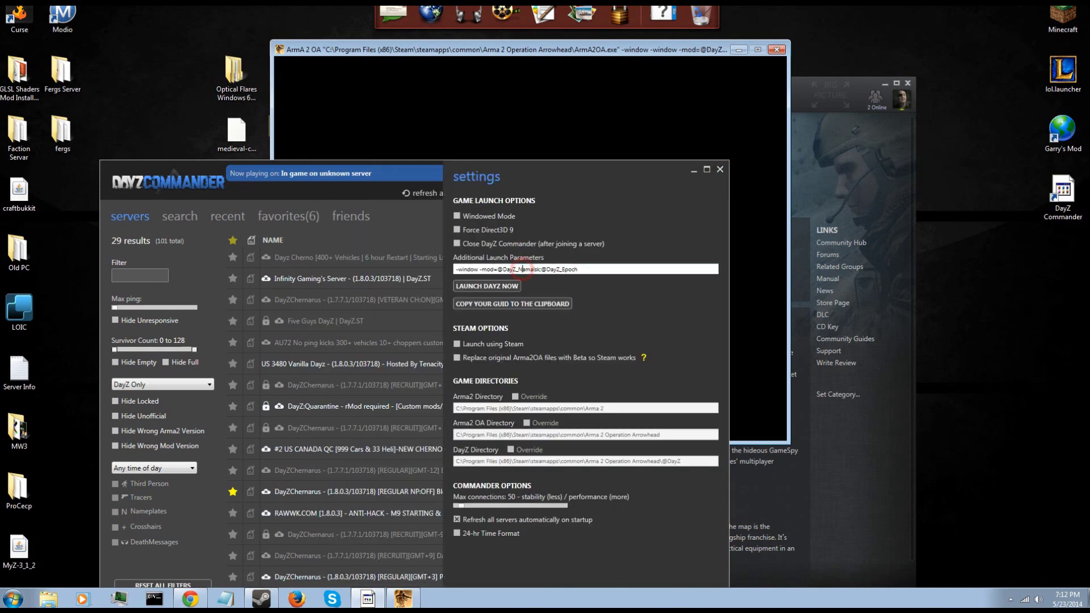
drag(462, 270, 609, 273)
click(571, 272)
click(463, 271)
click(578, 271)
click(510, 269)
drag(405, 180, 470, 153)
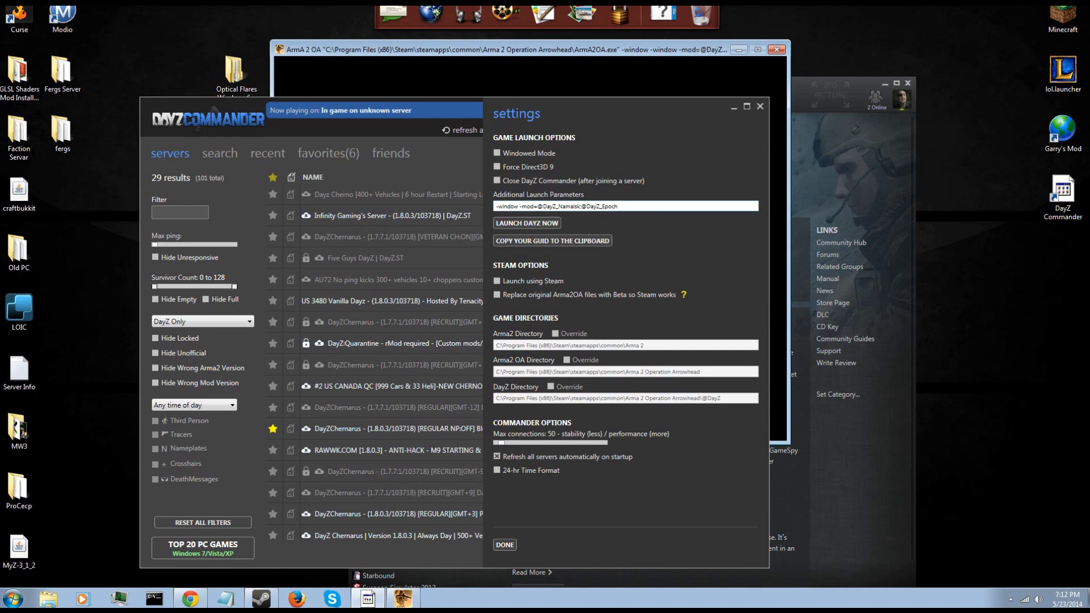
click(760, 106)
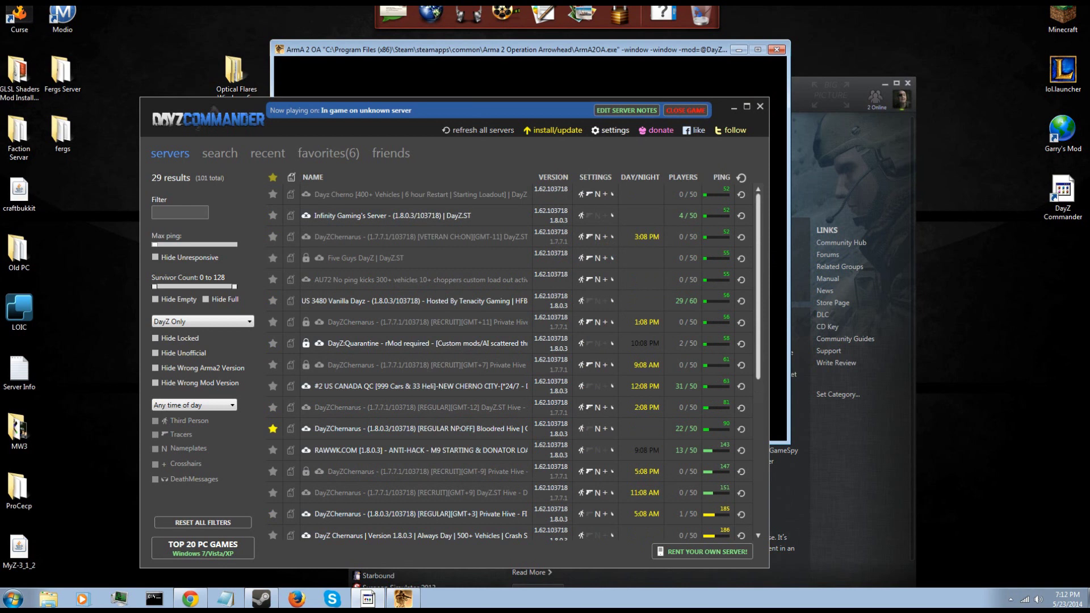
- Open DayZ Commander's donation page in the browser
click(640, 131)
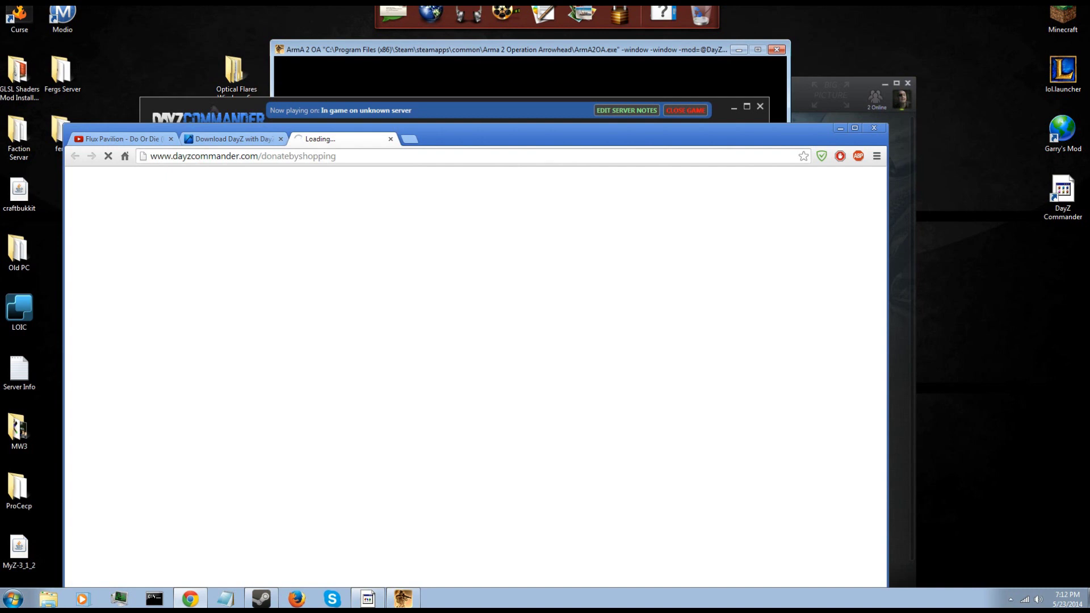
- Bring the browser window to the front and reposition it so the whole DayZ Commander donation page can be read
drag(437, 134, 619, 235)
click(595, 153)
click(577, 88)
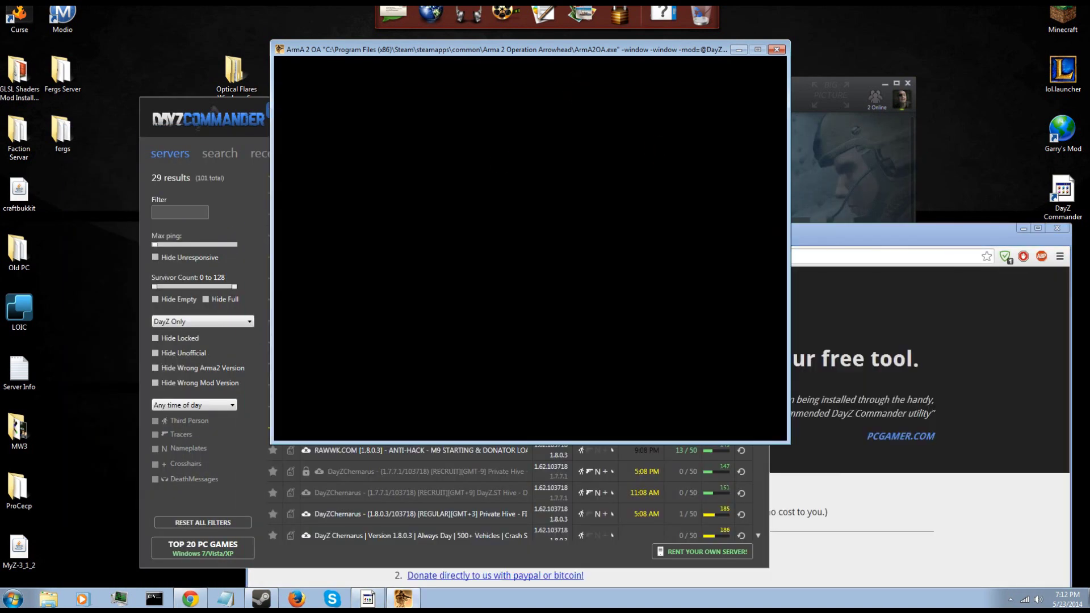
click(881, 247)
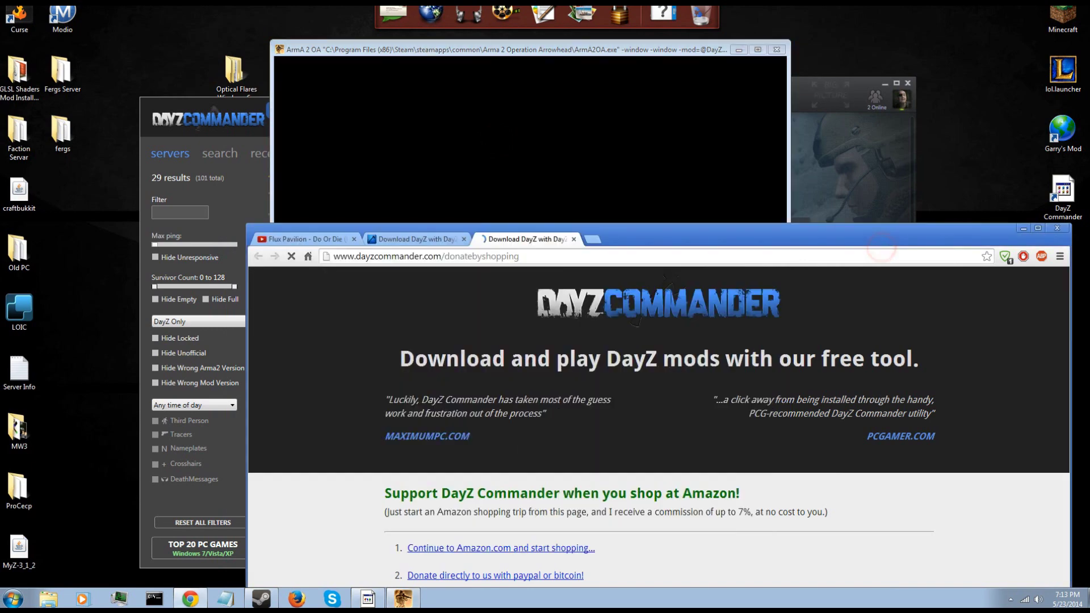
drag(881, 247, 881, 97)
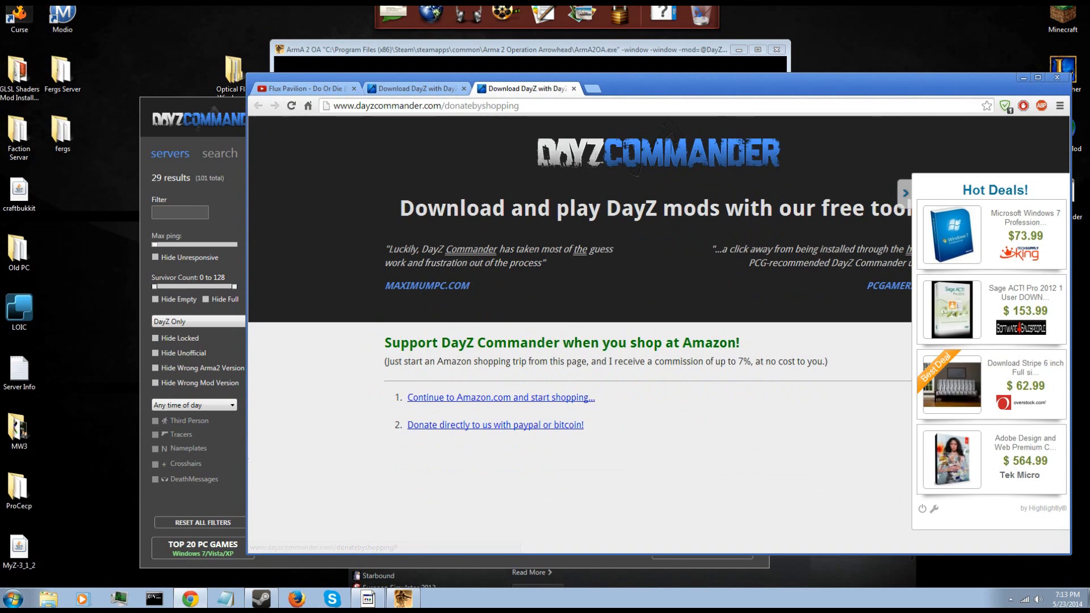
- Clear the ads from the donation page: the Hot Deals panel, the pop-up ad page and the Flash Player notice
click(904, 196)
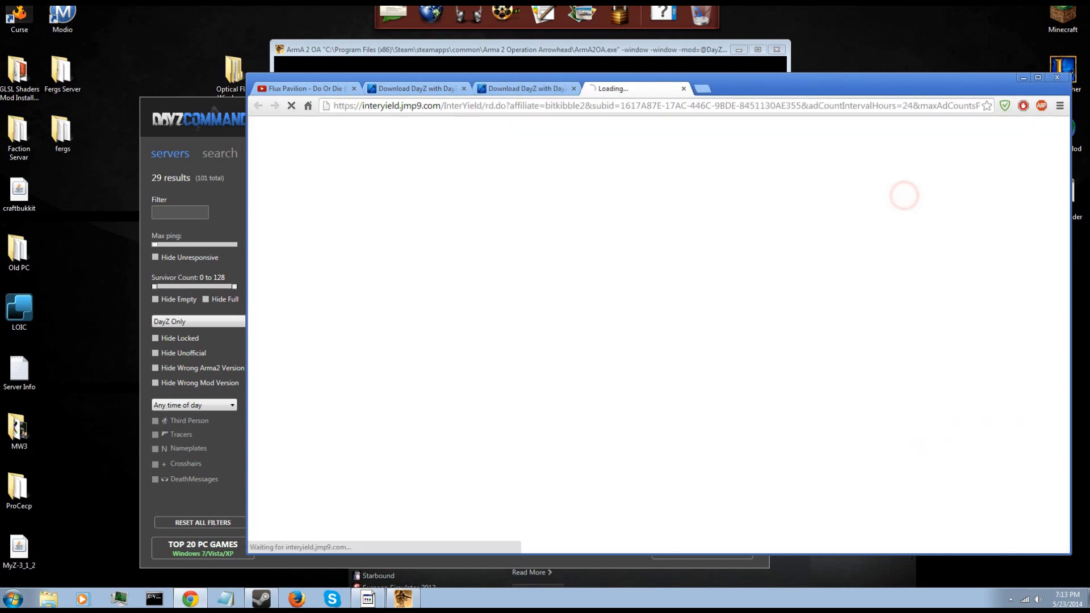
key(ctrl+w)
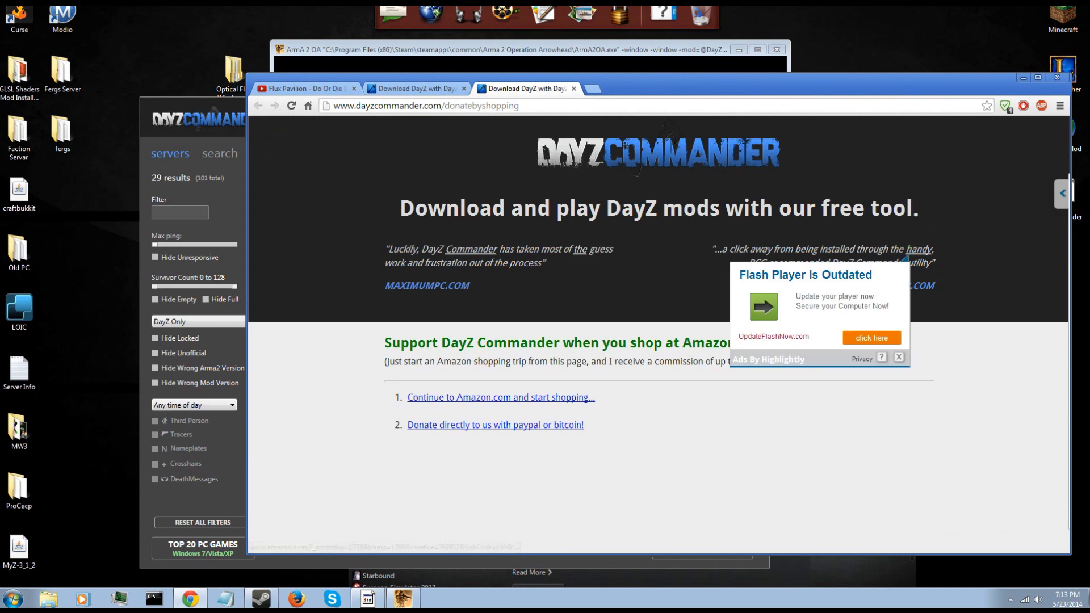
click(899, 357)
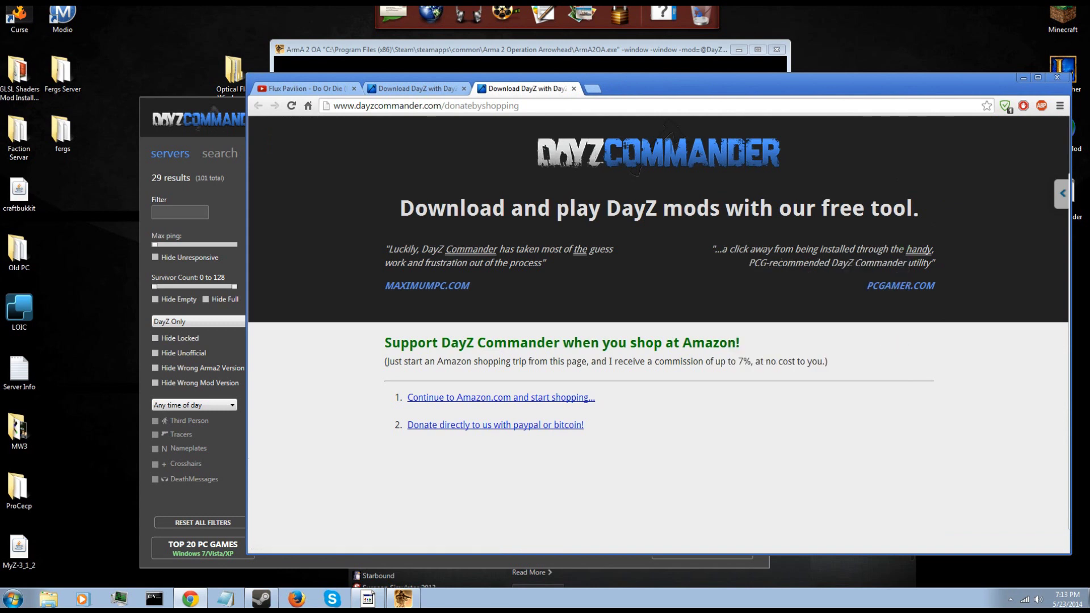
- Highlight the sentence about the Amazon commission, then close the donation page and clear the browser window out of the way
drag(386, 362, 781, 362)
click(574, 89)
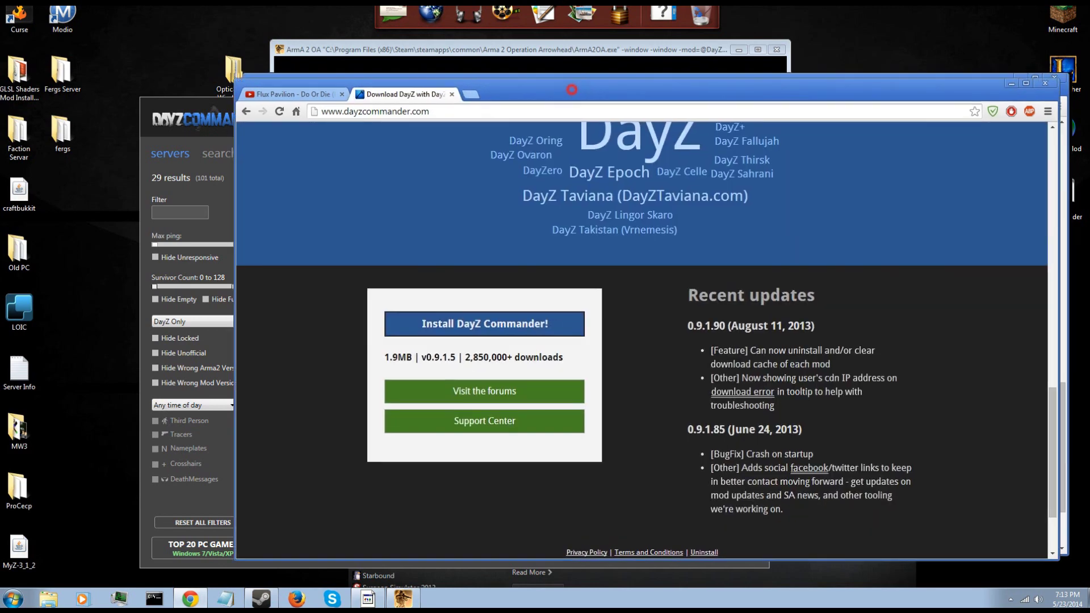
drag(572, 89, 256, 211)
click(697, 205)
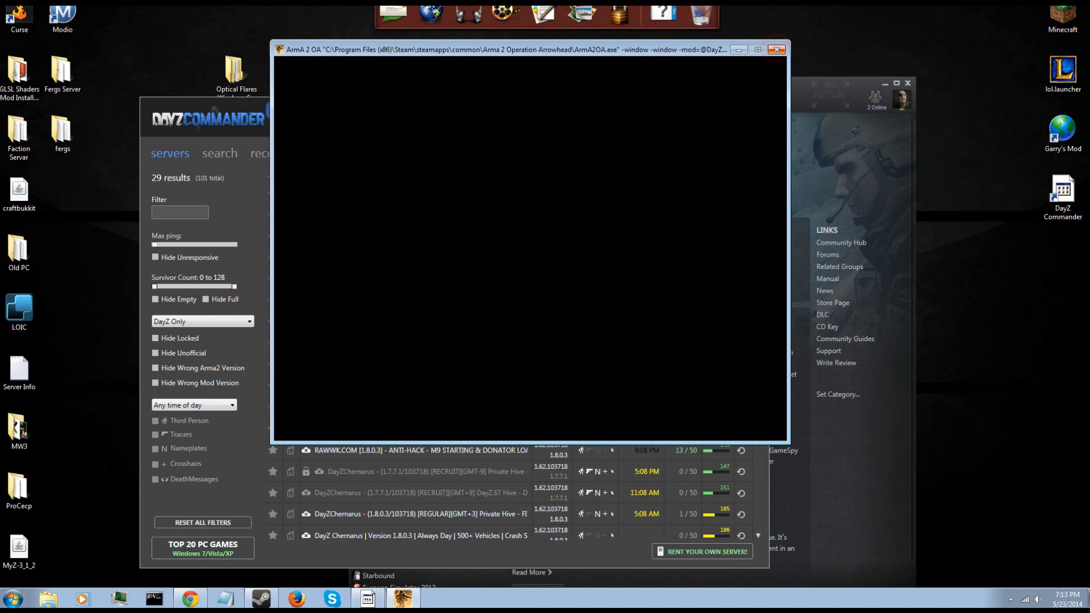
- End the ArmA2OA.exe process from Windows Task Manager, then close Task Manager
click(120, 599)
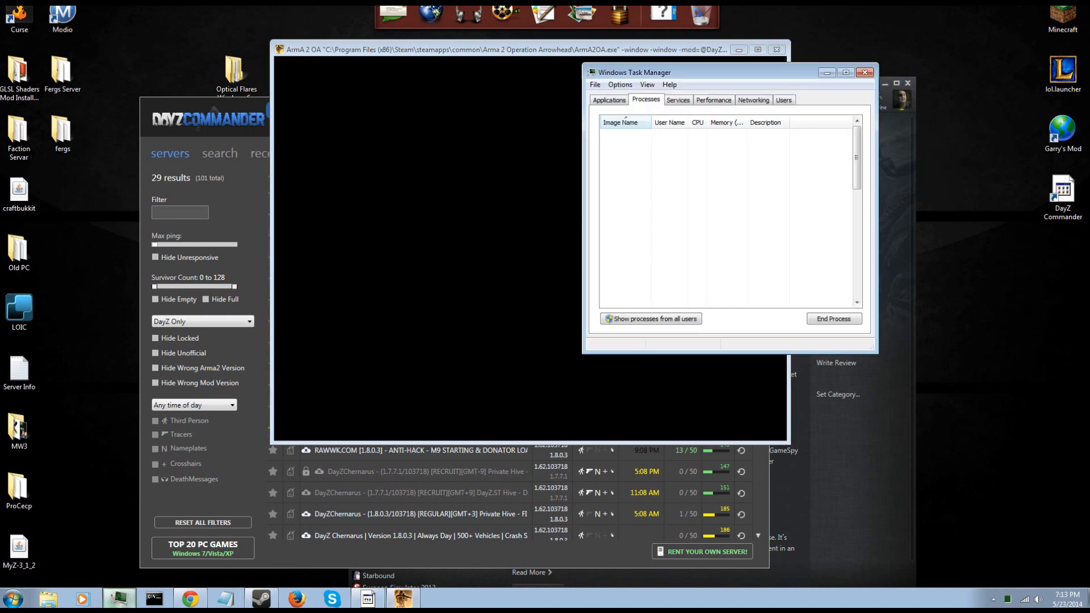
click(609, 100)
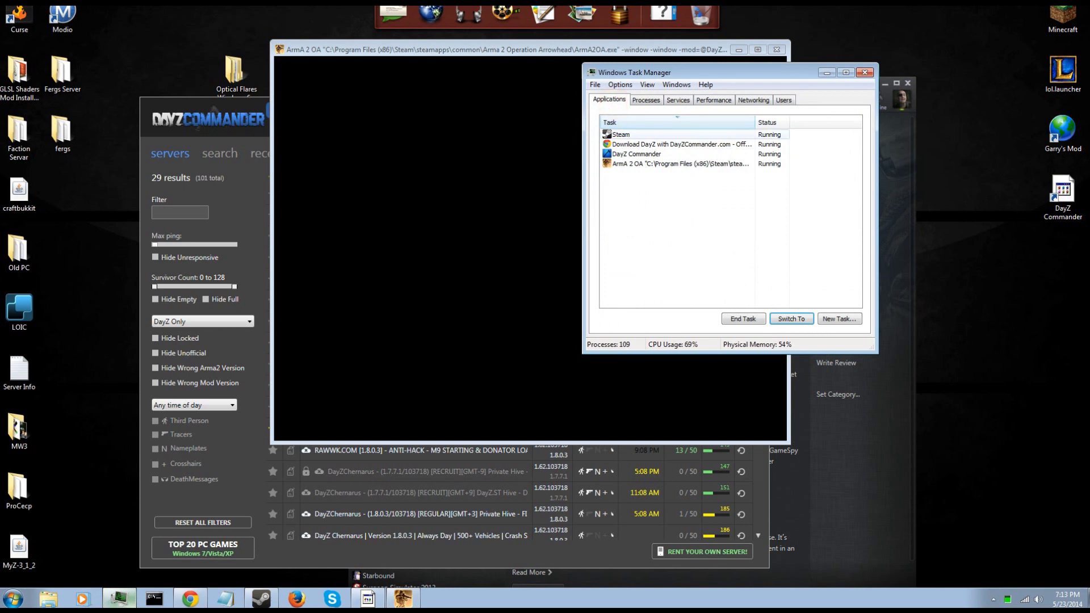
right_click(629, 157)
click(624, 164)
right_click(625, 163)
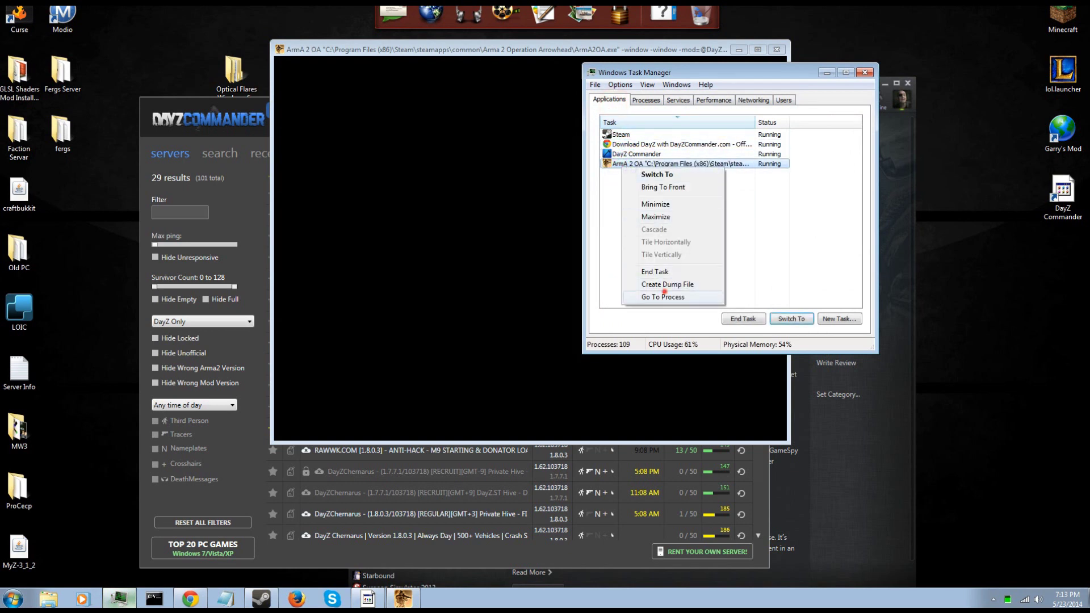
click(667, 296)
right_click(644, 144)
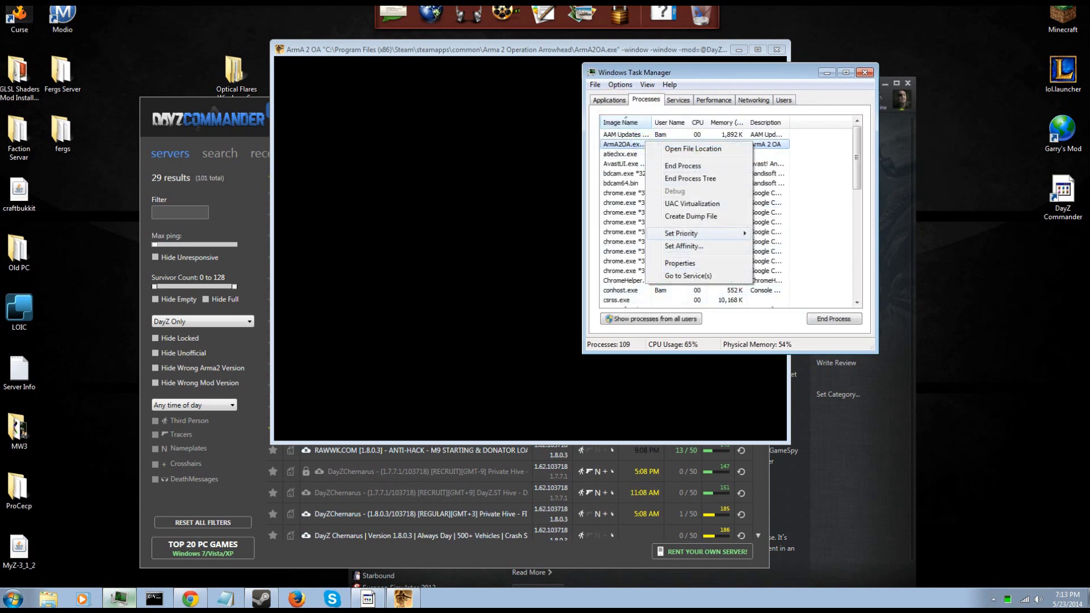
click(683, 166)
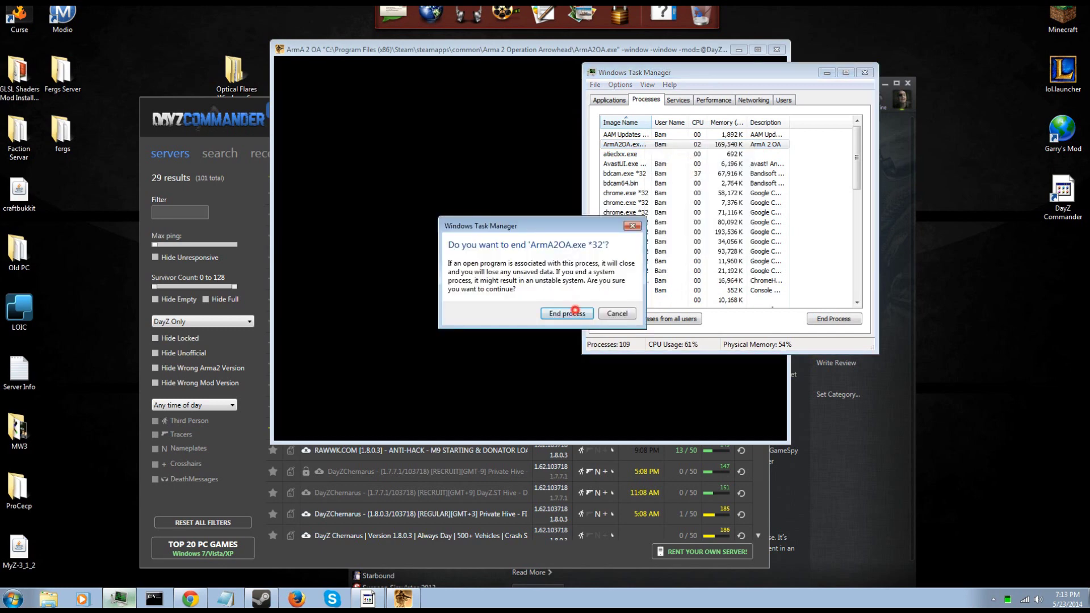
click(574, 310)
click(865, 72)
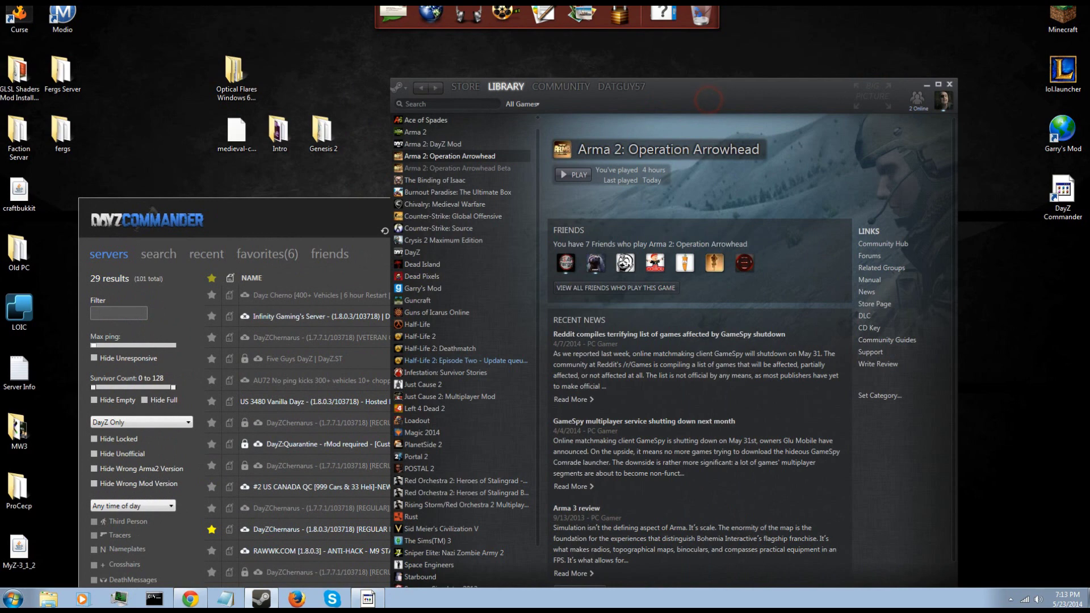
- Choose version 103718 (Stable) for Arma 2 and 1.8.0.3 (latest) for DayZ in DayZ Commander's install/update view
click(326, 221)
click(492, 231)
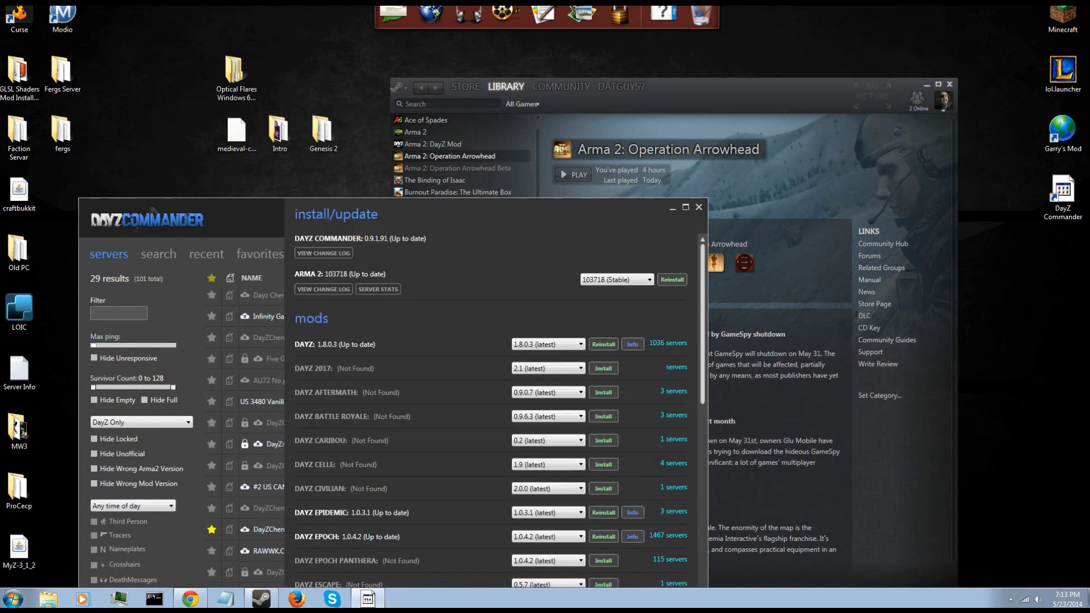
click(616, 280)
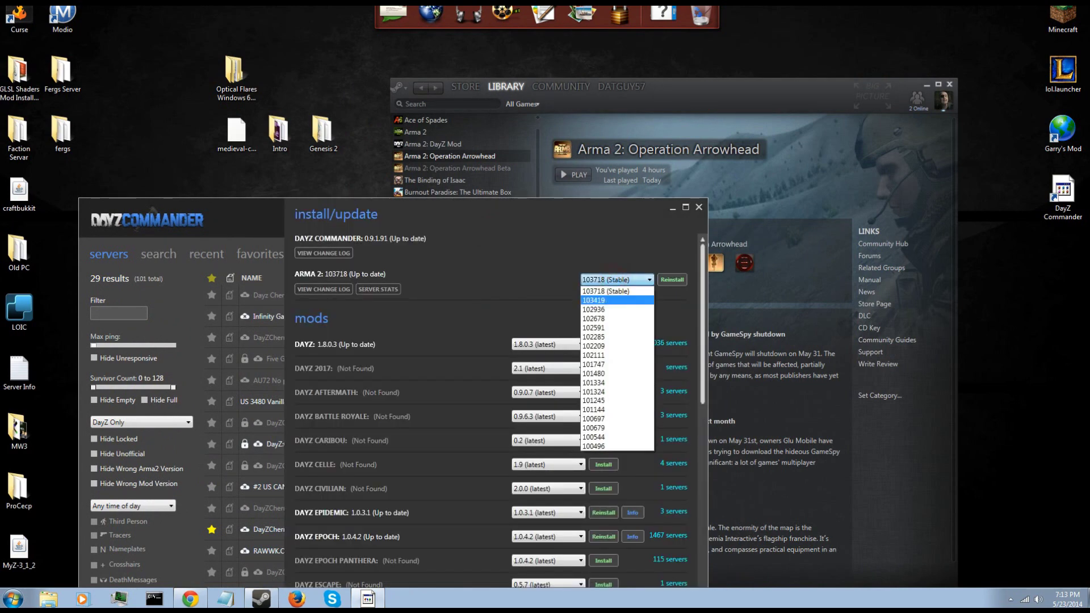
click(608, 287)
click(538, 344)
click(538, 356)
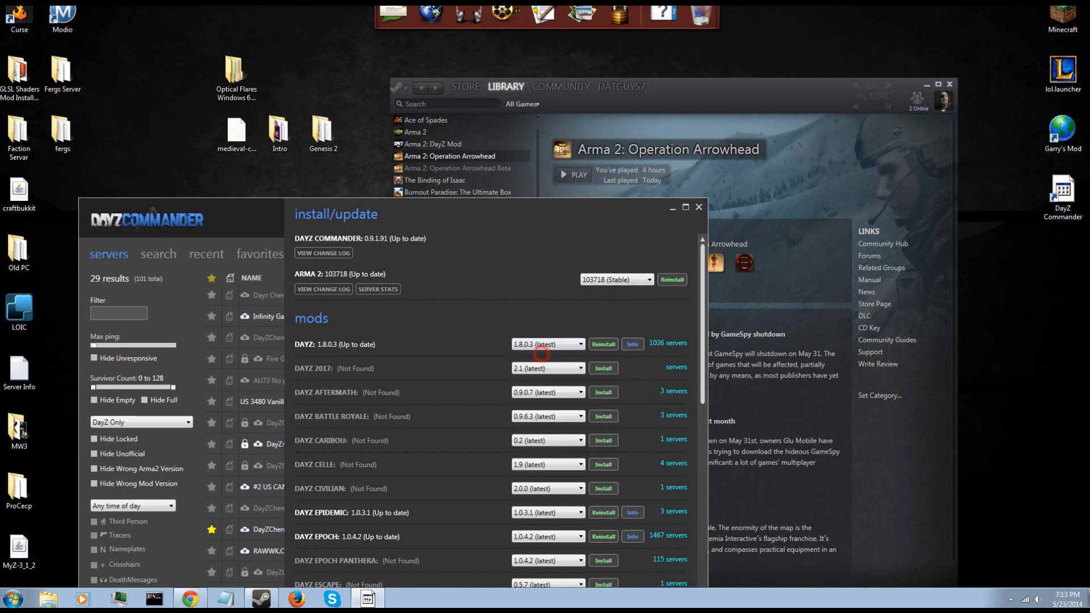
- Examine the list of installable mods and the available DayZ versions, then close the install/update view
scroll(538, 355, down, 10)
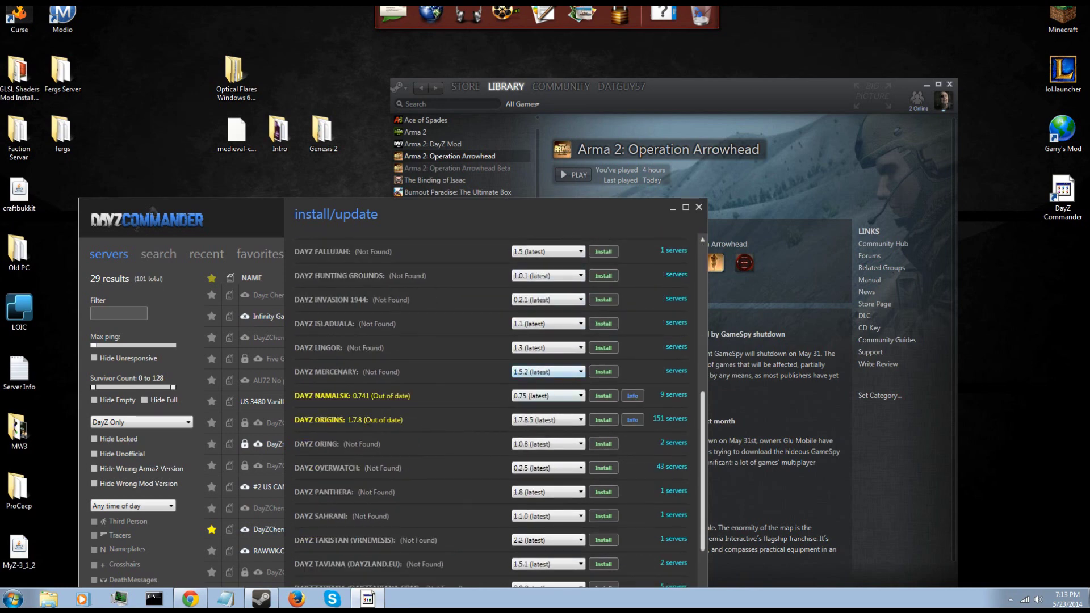
scroll(548, 372, up, 10)
scroll(548, 372, down, 3)
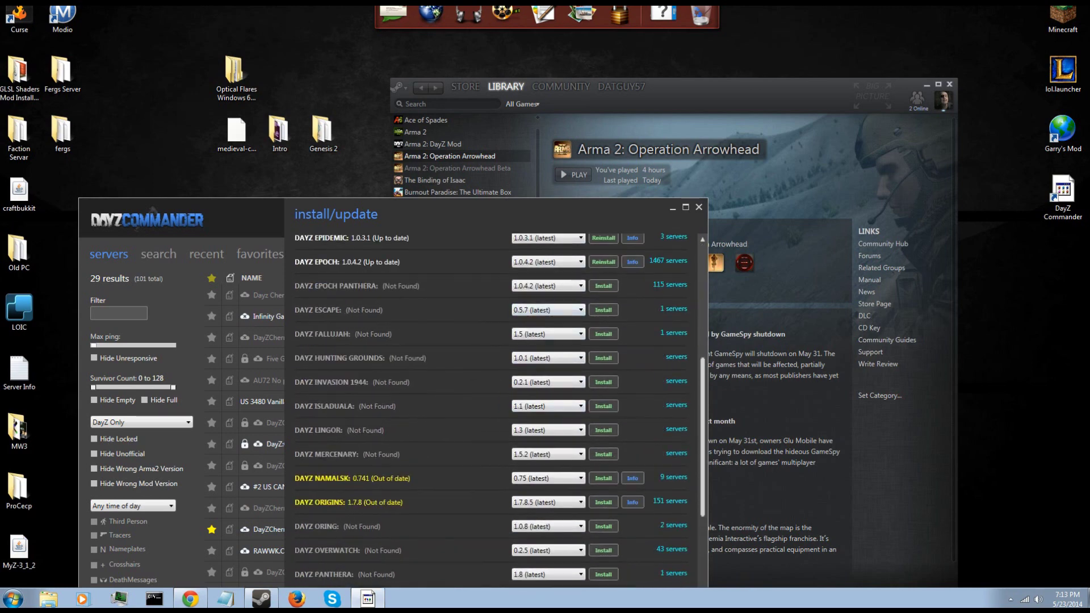
scroll(548, 372, down, 3)
scroll(548, 372, up, 10)
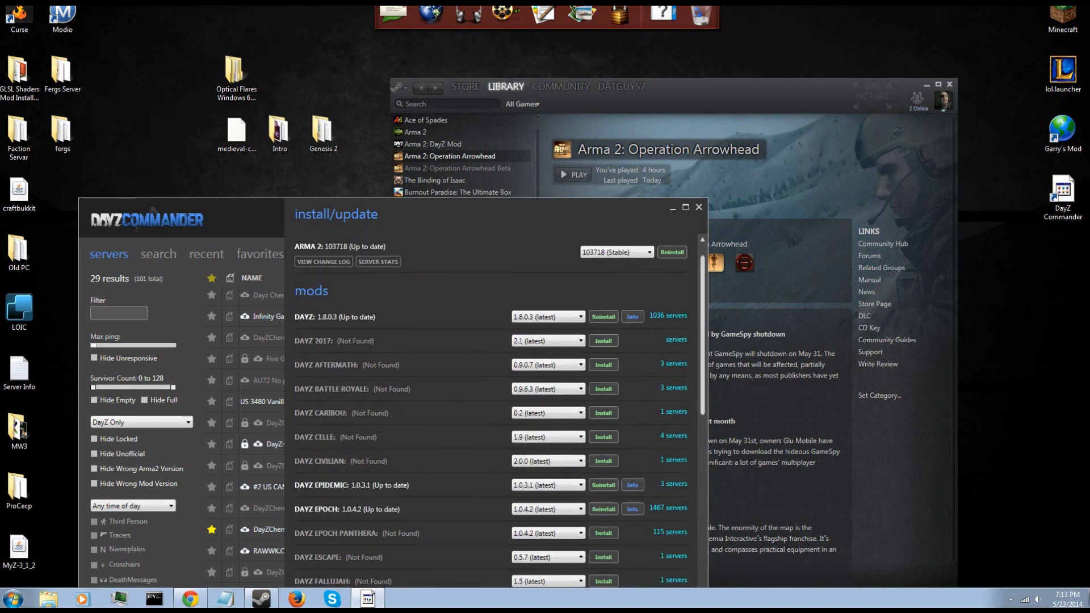
scroll(548, 372, down, 3)
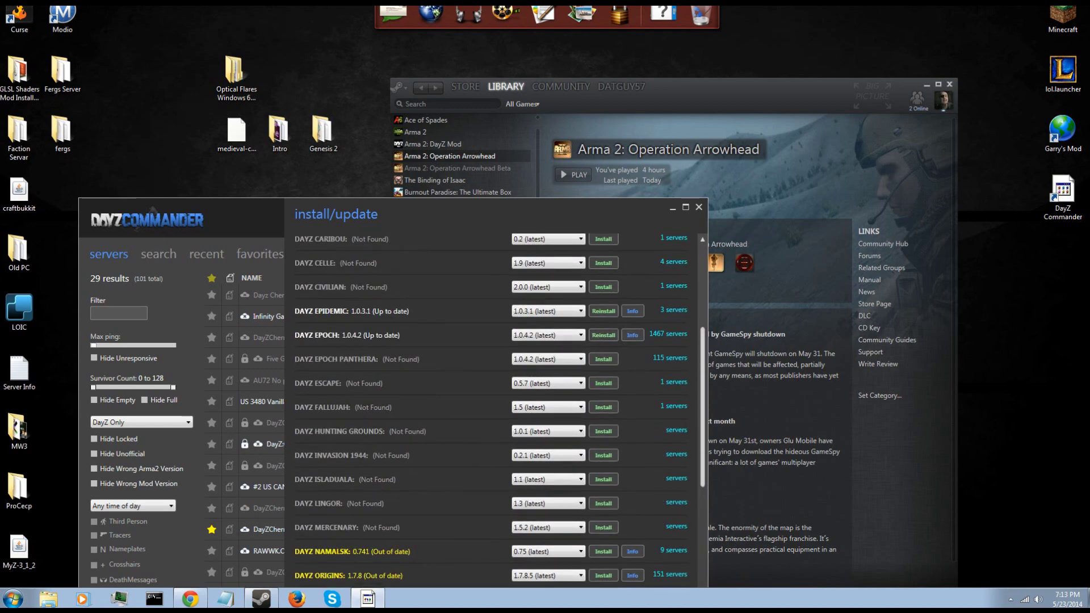
scroll(548, 372, up, 5)
click(559, 344)
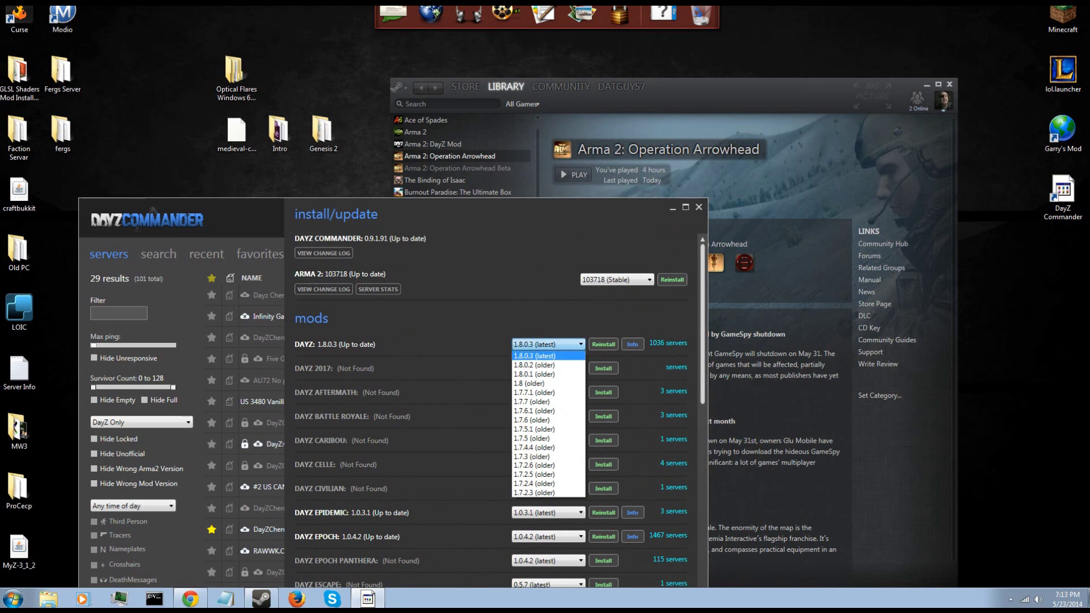
click(559, 345)
click(559, 345)
click(560, 345)
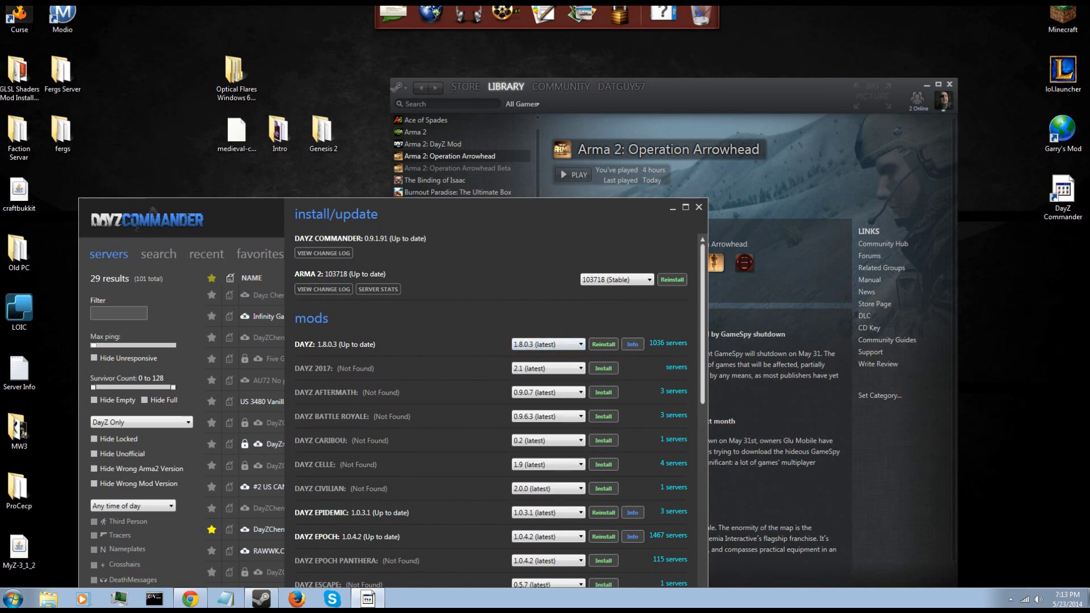
click(699, 207)
- Close the Steam window and move DayZ Commander fully into view, then briefly check its install/update view
click(949, 84)
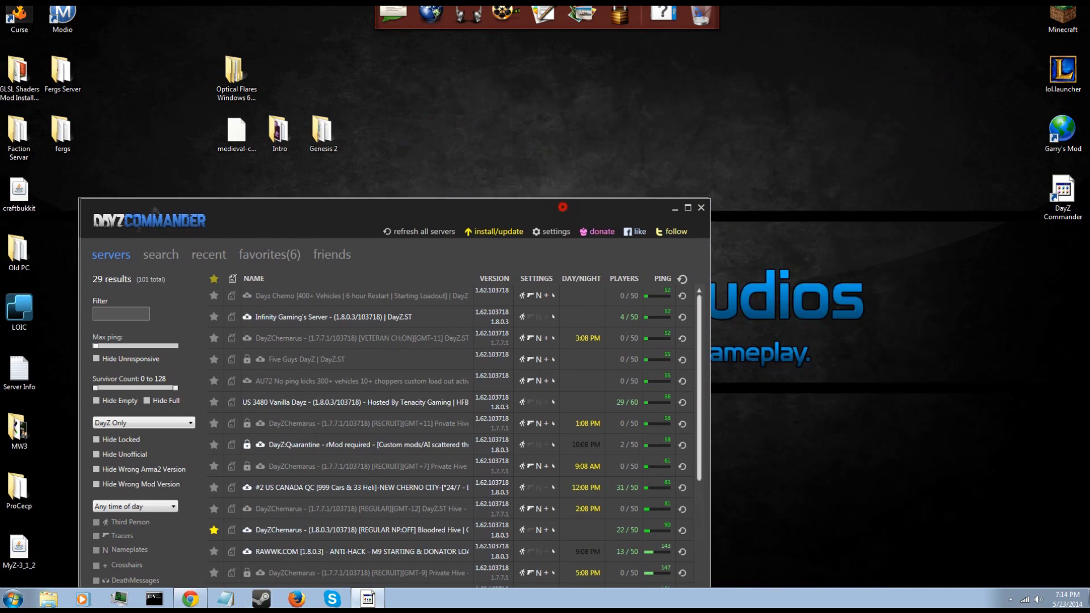
drag(560, 206, 894, 54)
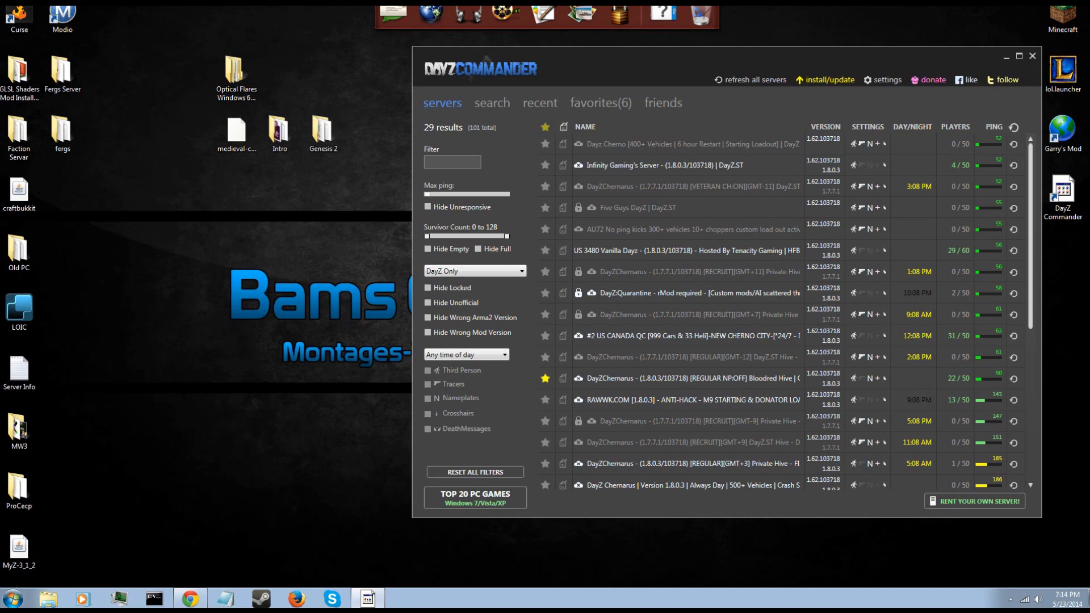
click(846, 80)
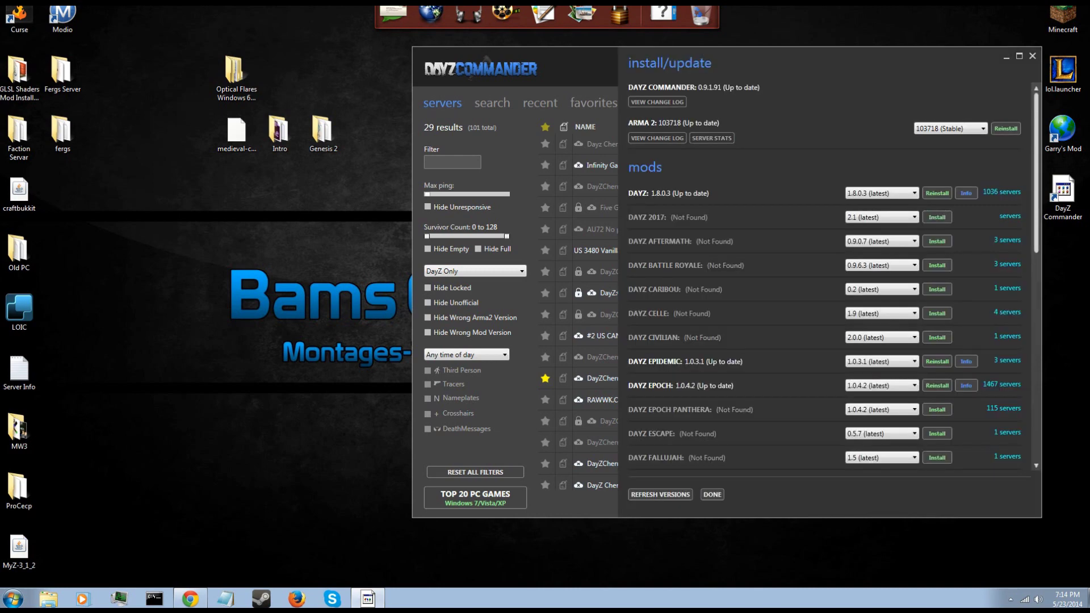
click(1033, 57)
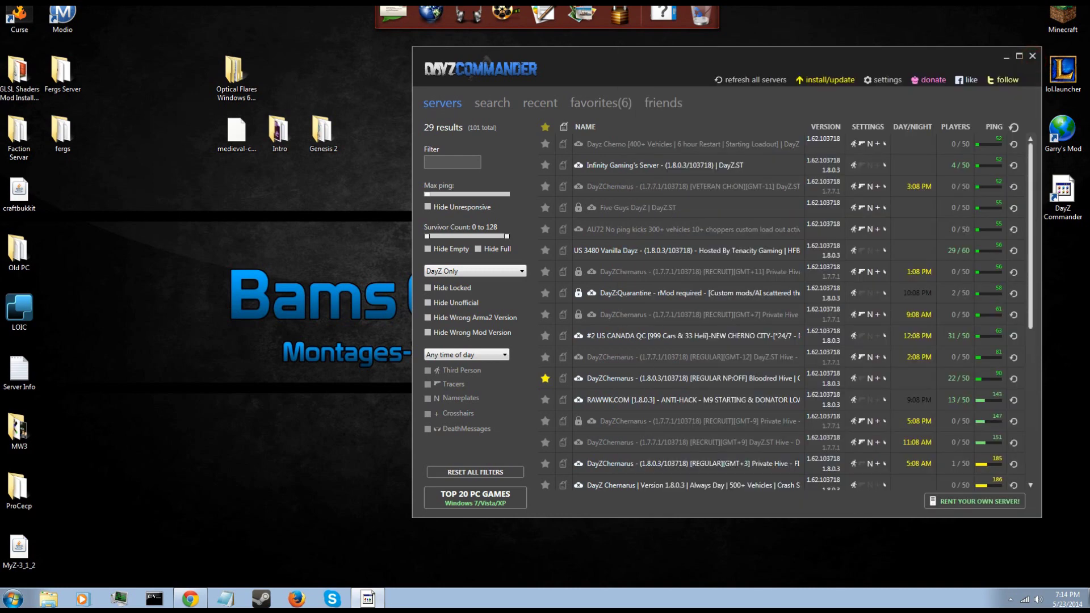
- Try to join the #2 US CANADA QC server from the DayZ server list
click(893, 336)
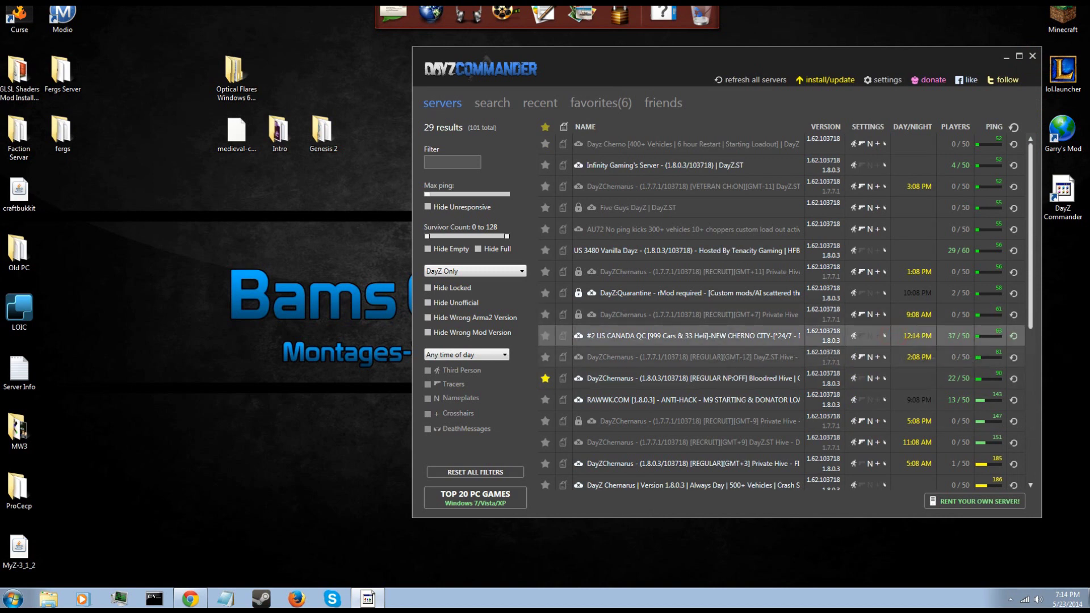
double_click(598, 335)
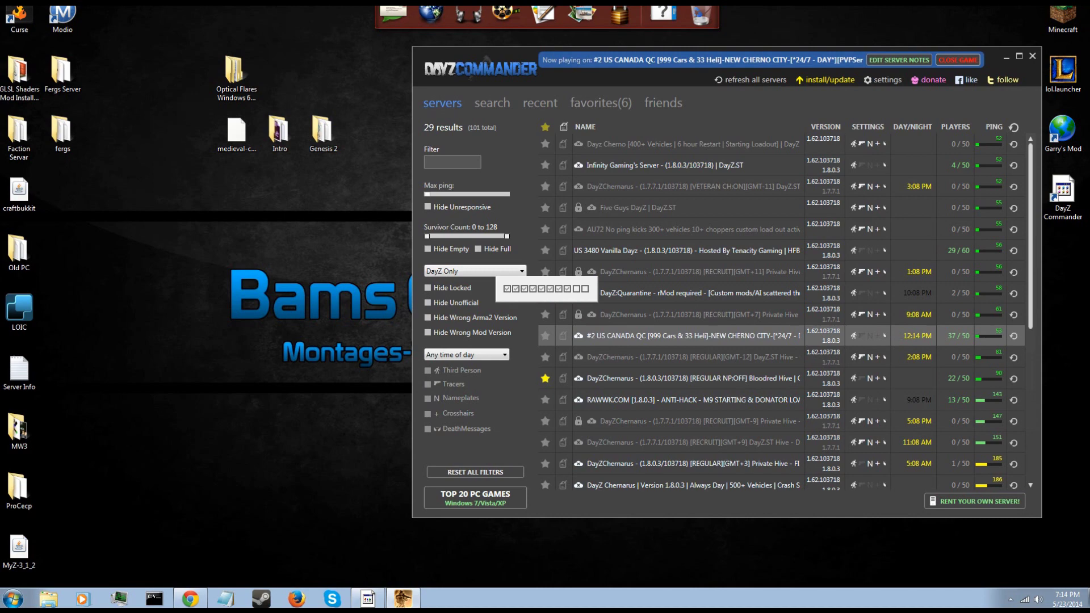
- Check the mod entries in the additional launch parameters in settings, then launch the game on the #2 US CANADA QC server
click(882, 80)
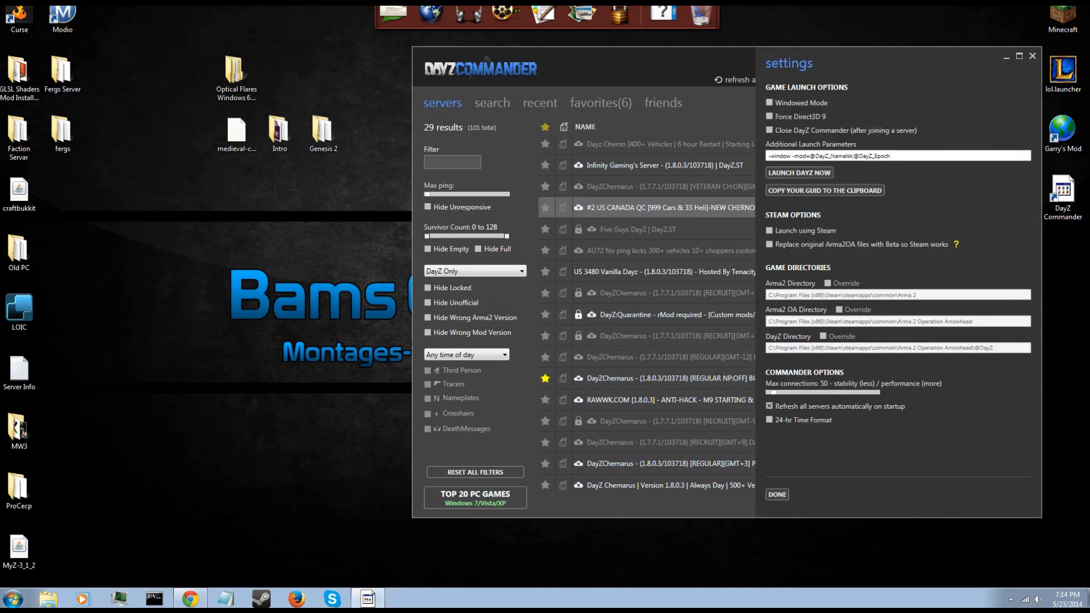
drag(908, 156, 795, 156)
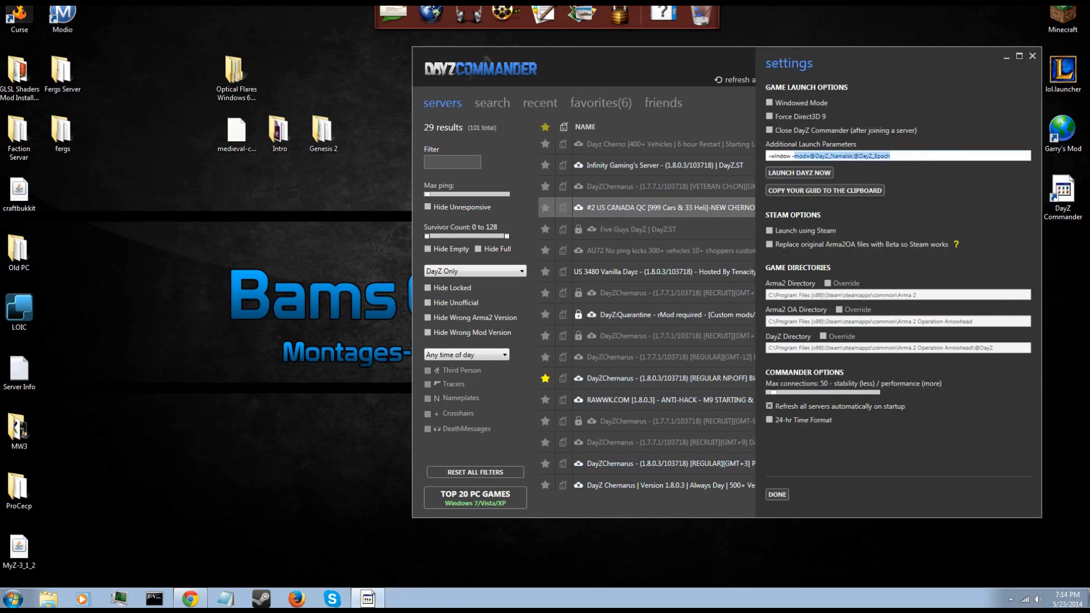
click(777, 495)
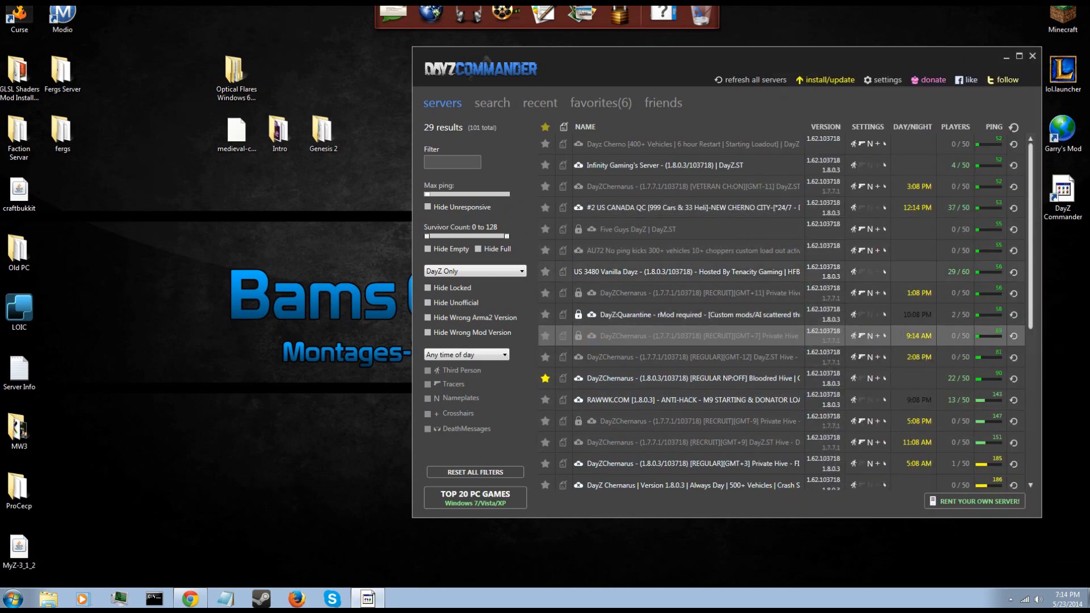
click(881, 208)
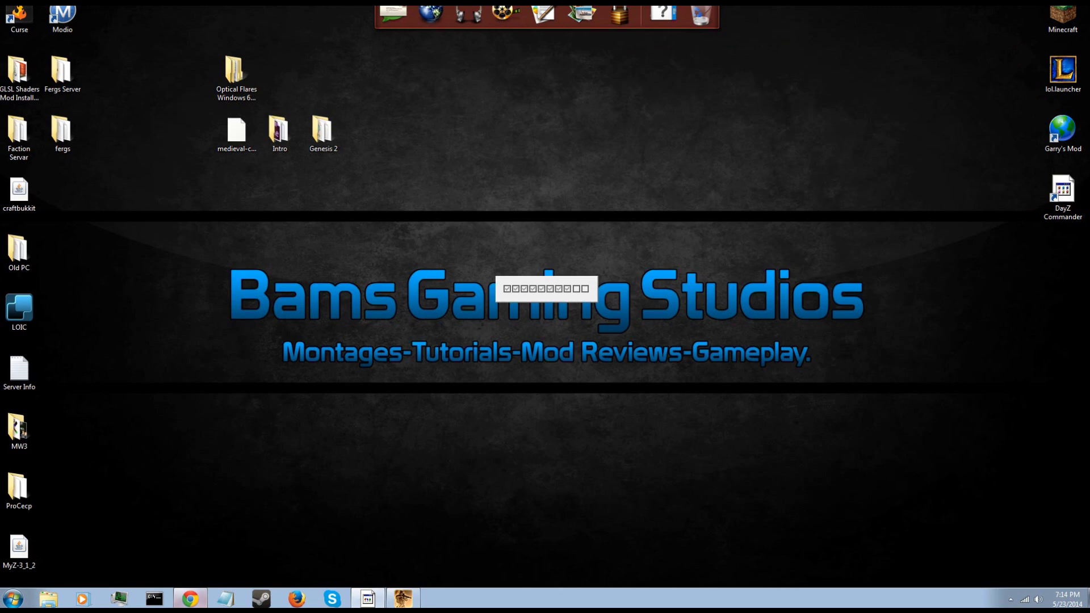
- Switch to the browser, close the DayZ Commander website and bring the window fully into view
click(193, 599)
drag(170, 211, 578, 199)
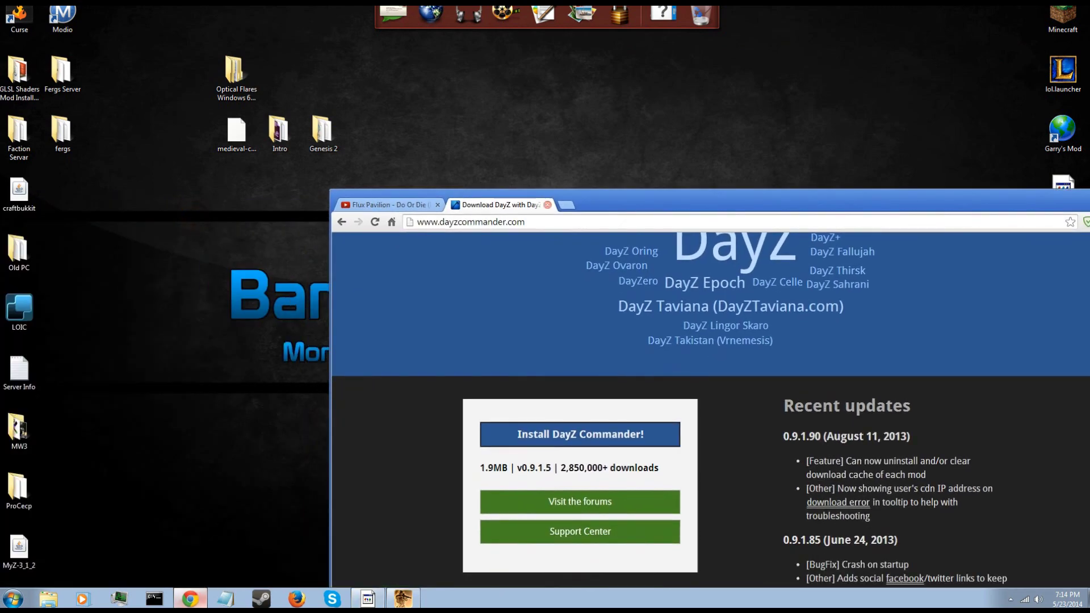
click(543, 205)
drag(676, 207, 618, 200)
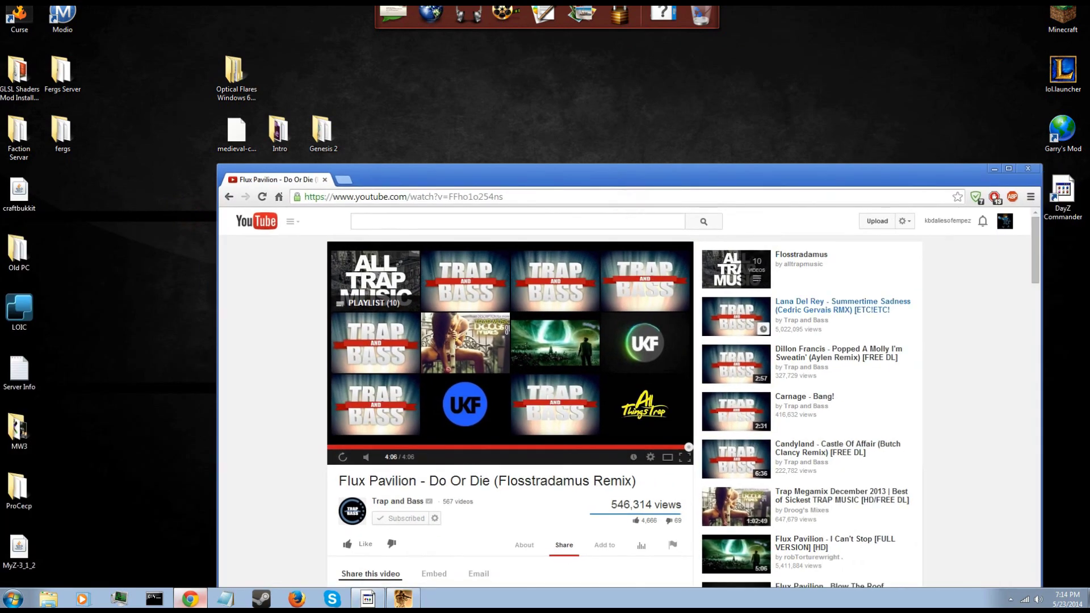
- Open the suggested video "Carnage - Bang!" on YouTube and minimize the browser
click(822, 417)
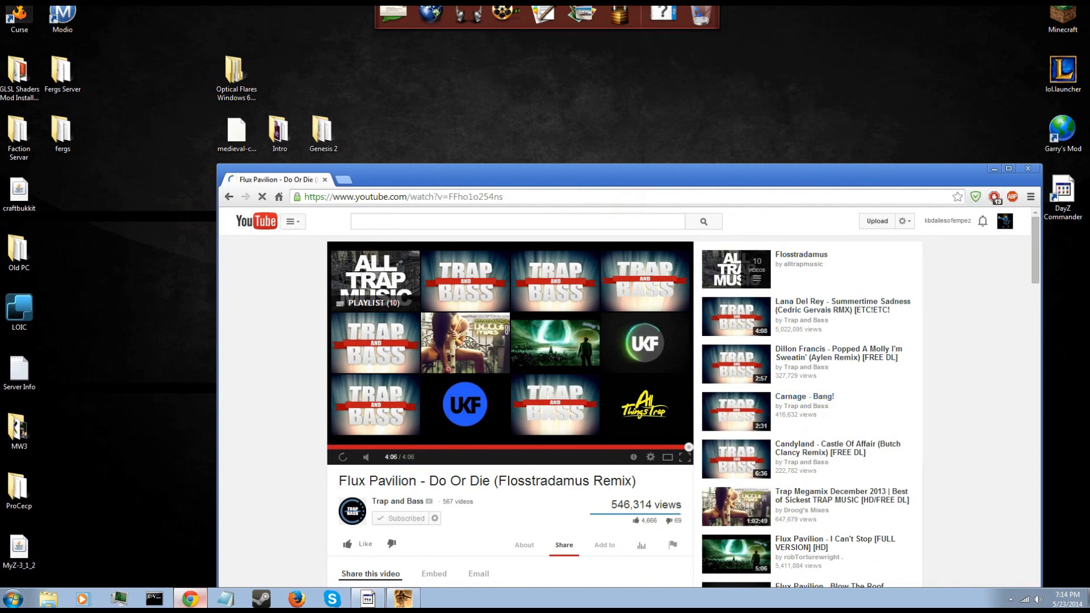
drag(998, 164, 998, 166)
click(995, 171)
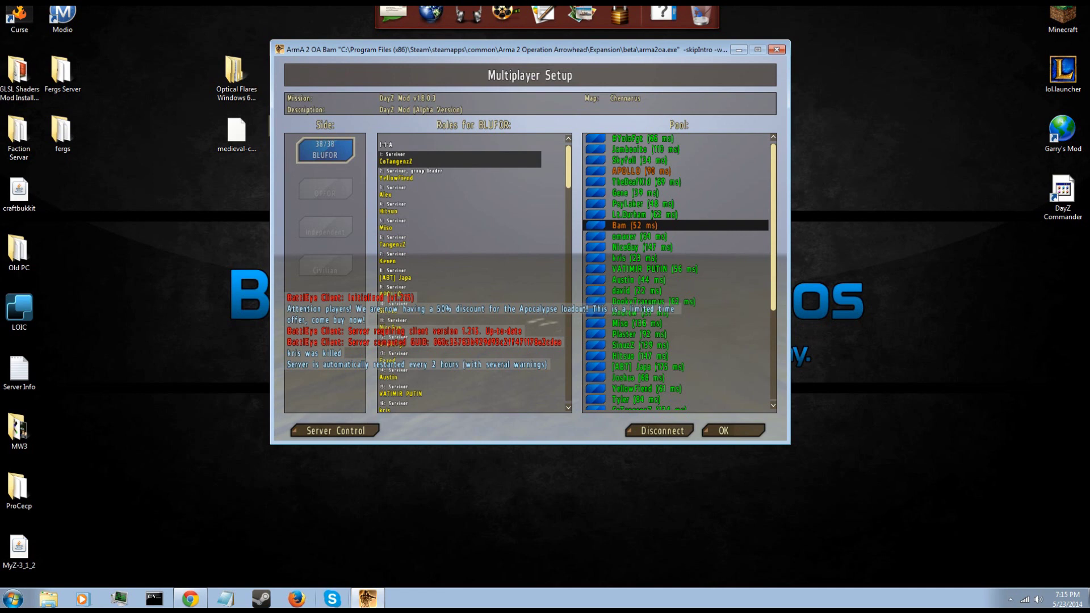
- Confirm the multiplayer setup in Arma 2 OA to enter the DayZ mission on Chernarus
click(723, 428)
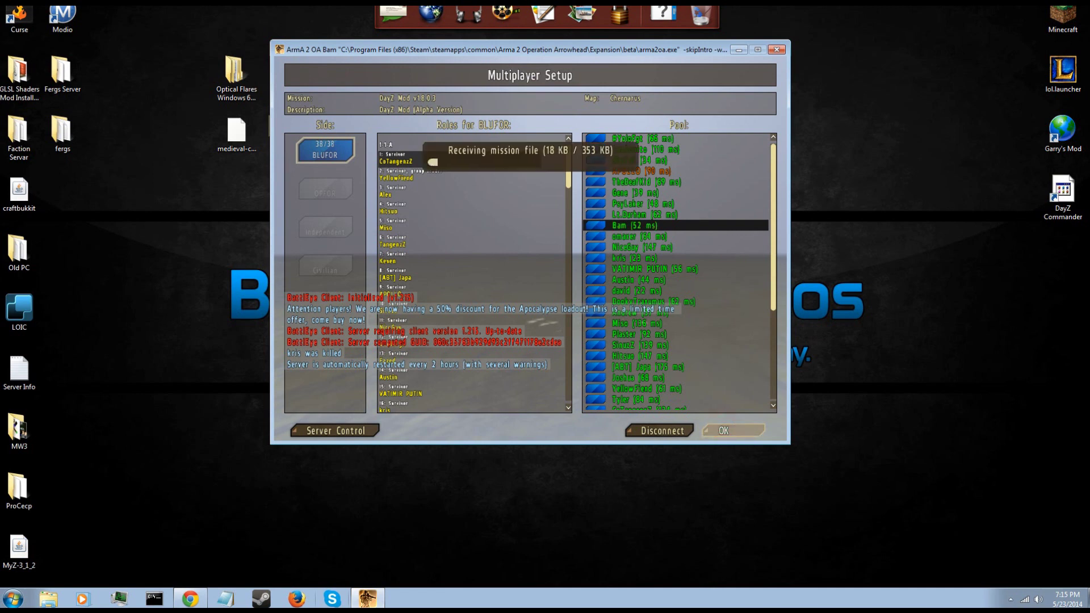